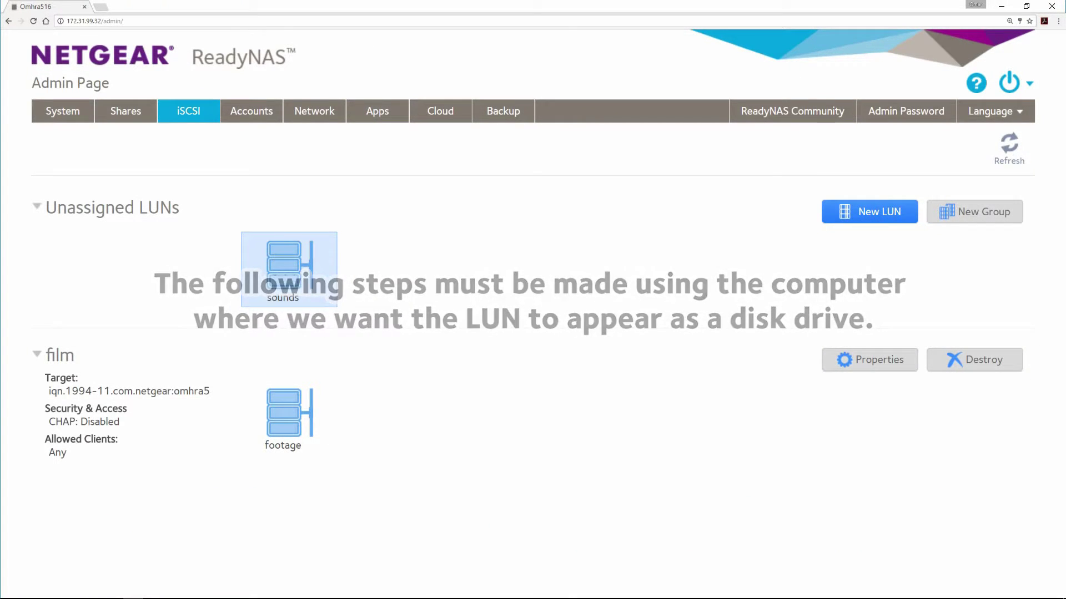
Launch iSCSI Initiator from a Start search for 'iscsi' and select the Target field.
key("super")
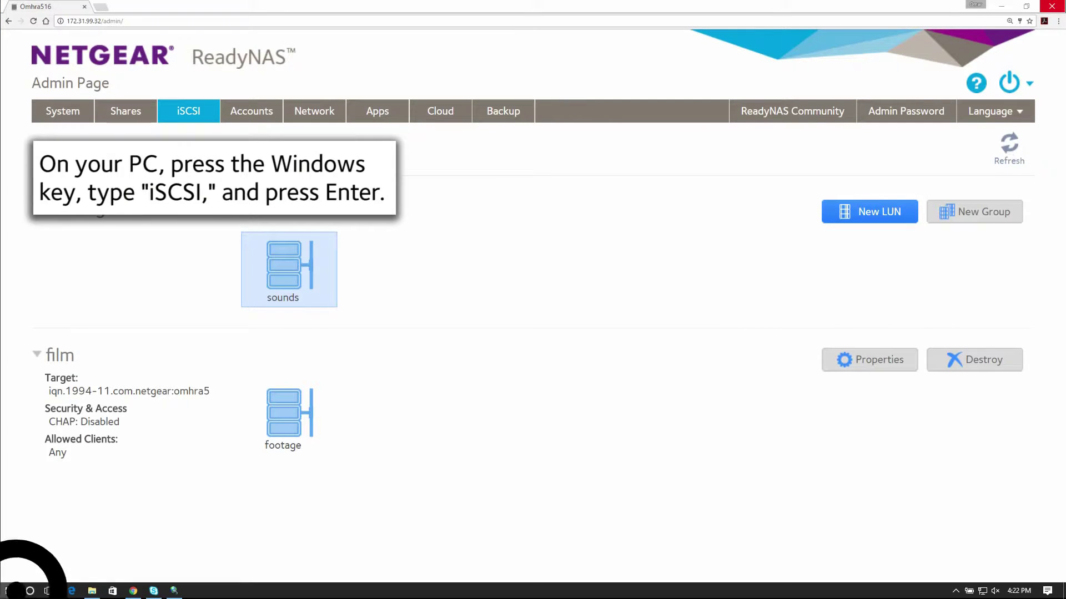
type("iscsi")
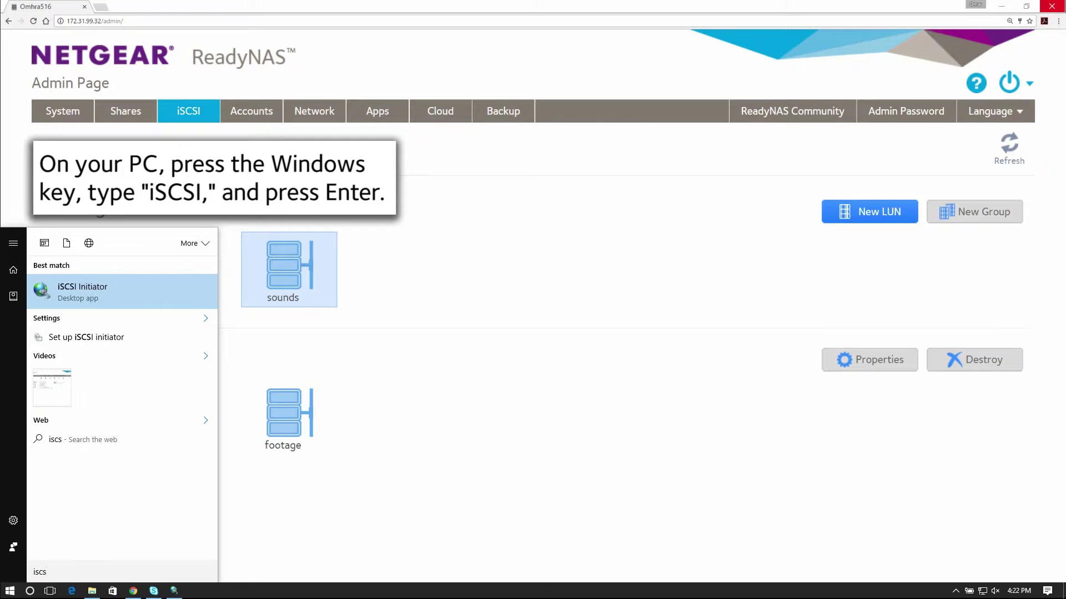
left_click(88, 288)
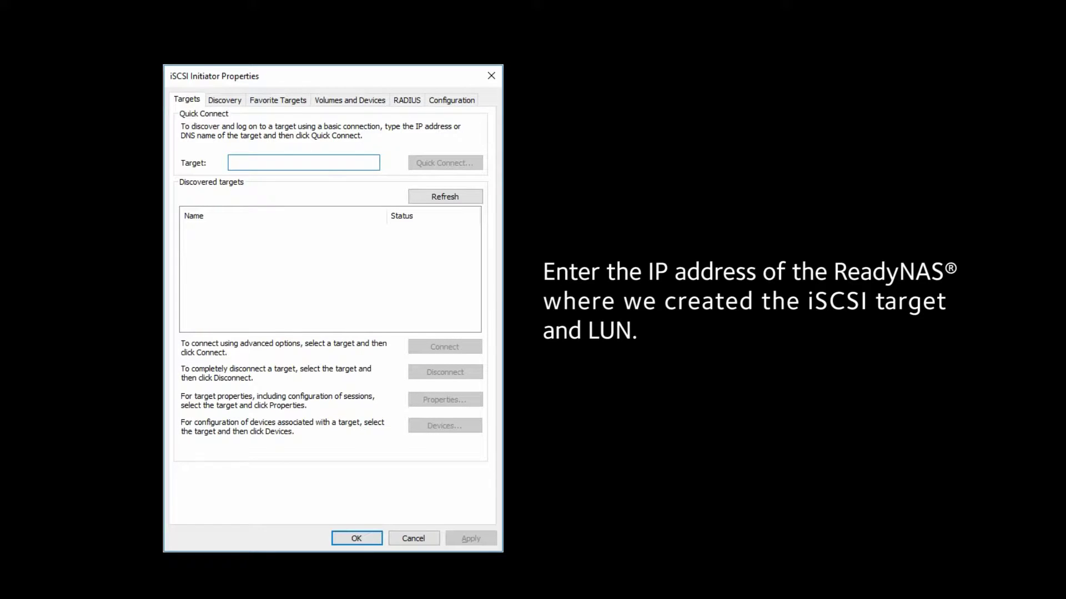
left_click(245, 161)
Quick Connect to the ReadyNAS target at 172.31.99.32, then close the properties window.
type("1")
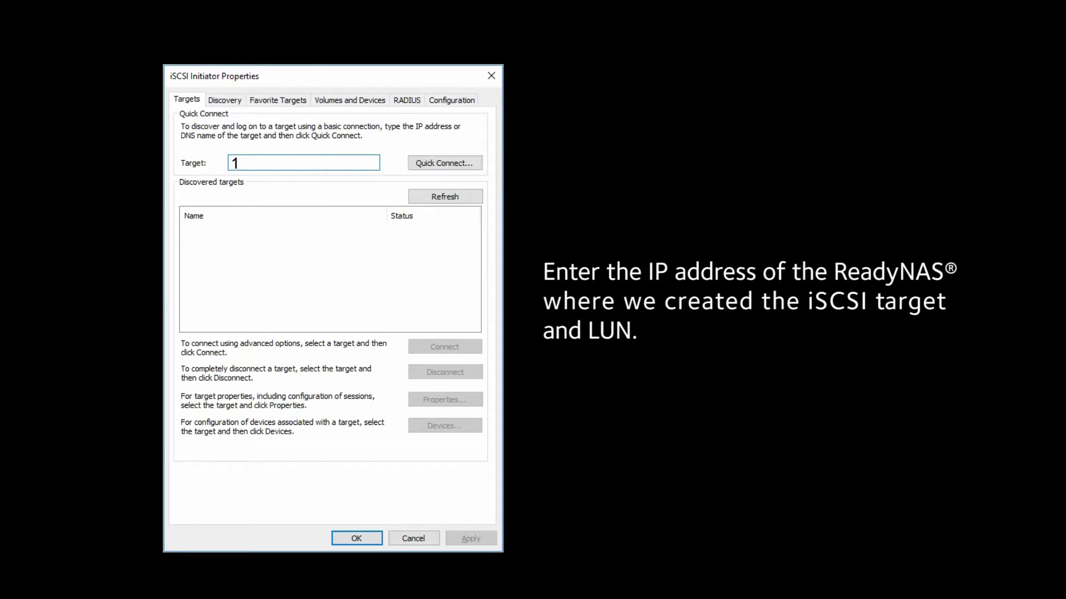
type("72.31.99.32")
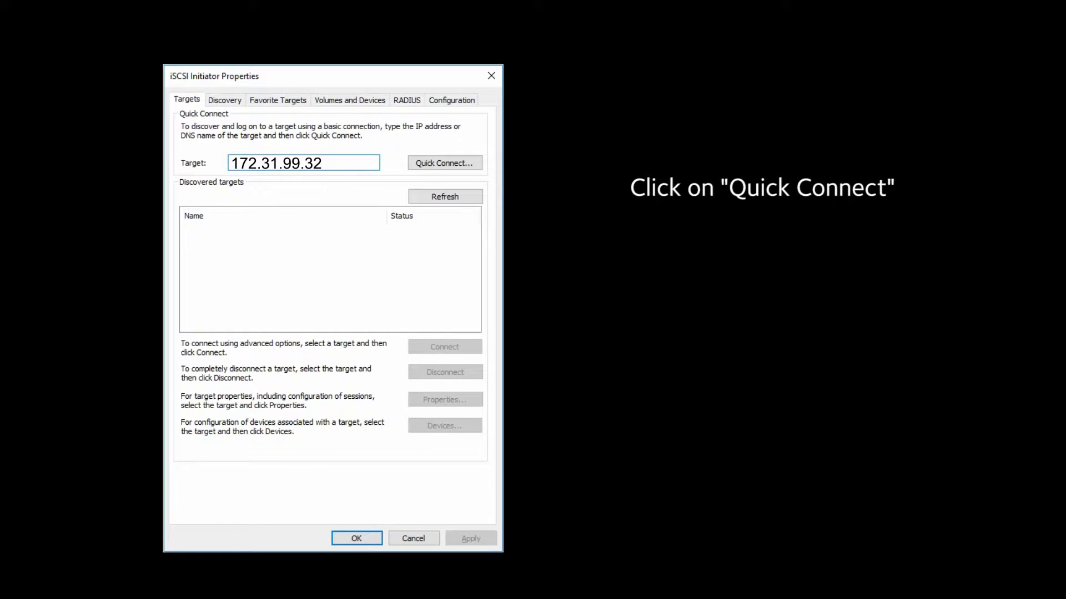
left_click(453, 163)
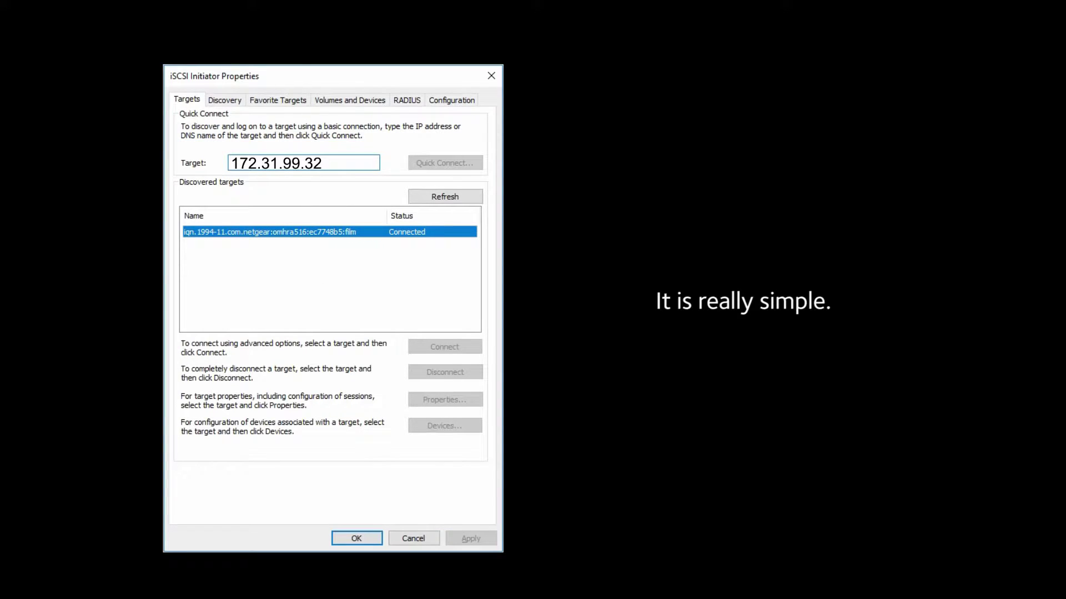
left_click(357, 539)
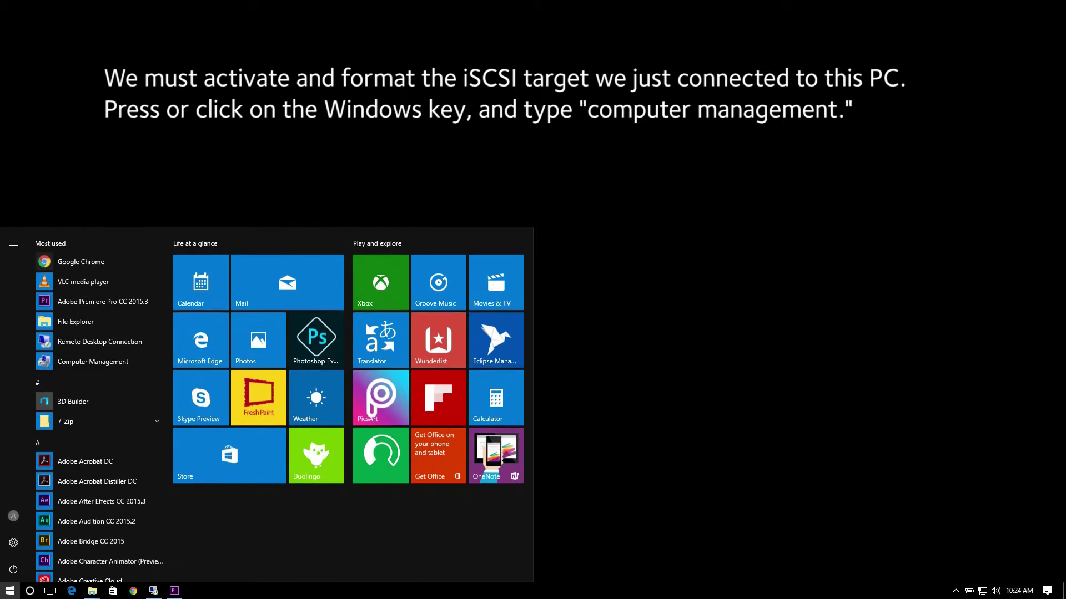
Open Computer Management and go to Disk Management to see the new 100 GB Disk 1.
type("comp")
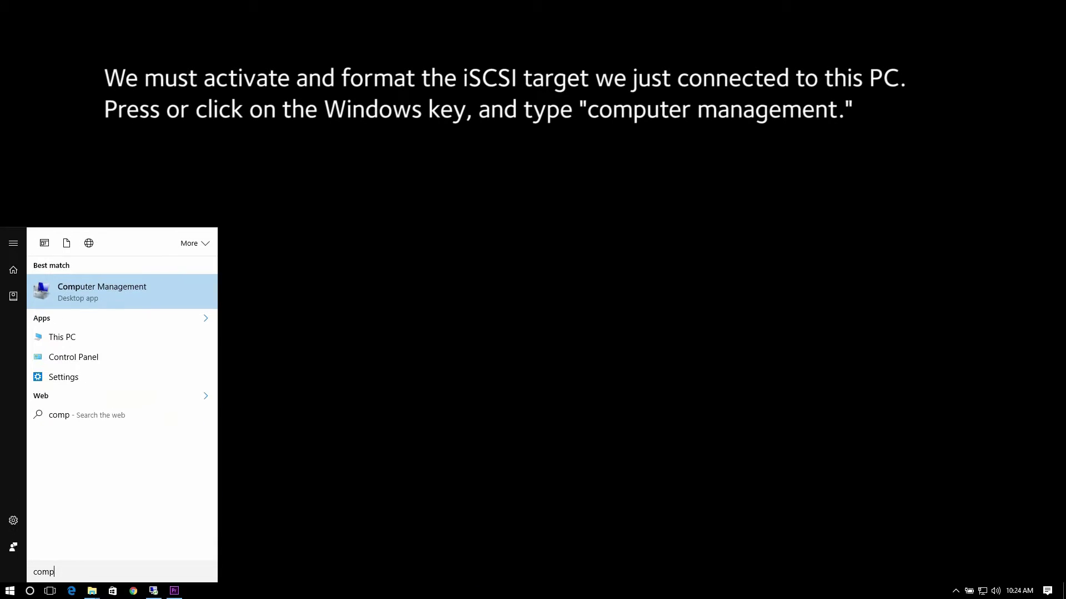
type("uter management")
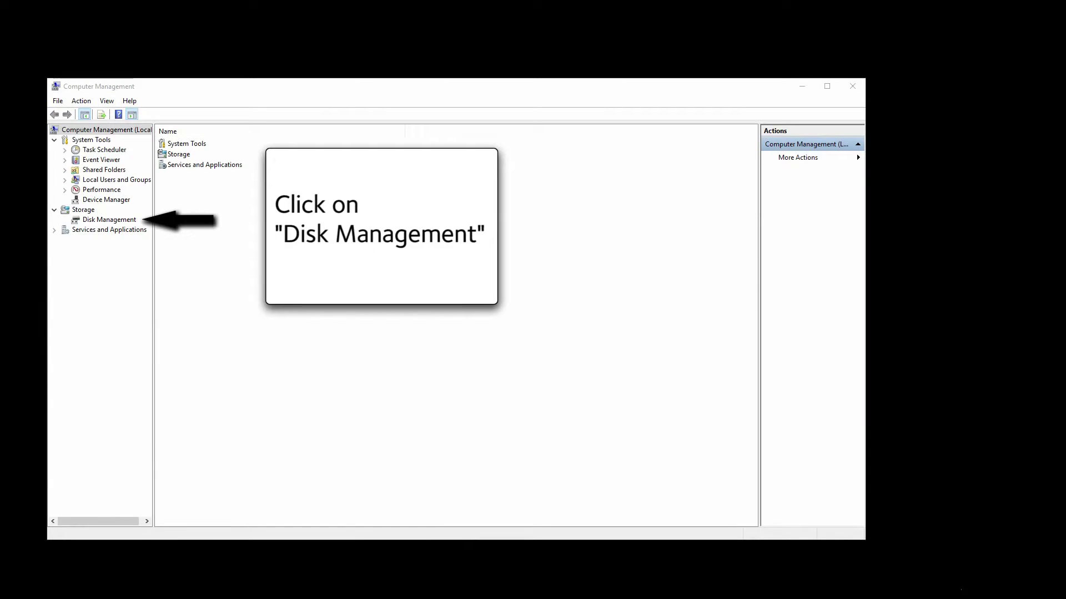
left_click(109, 220)
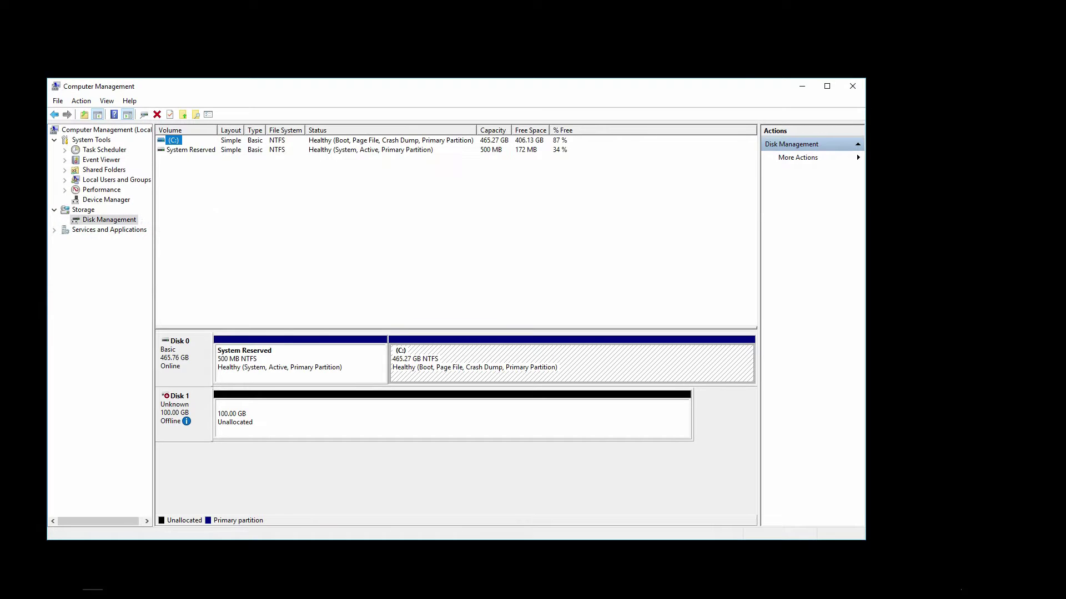
Set Disk 1 Online and initialize it as an MBR disk.
left_click(272, 414)
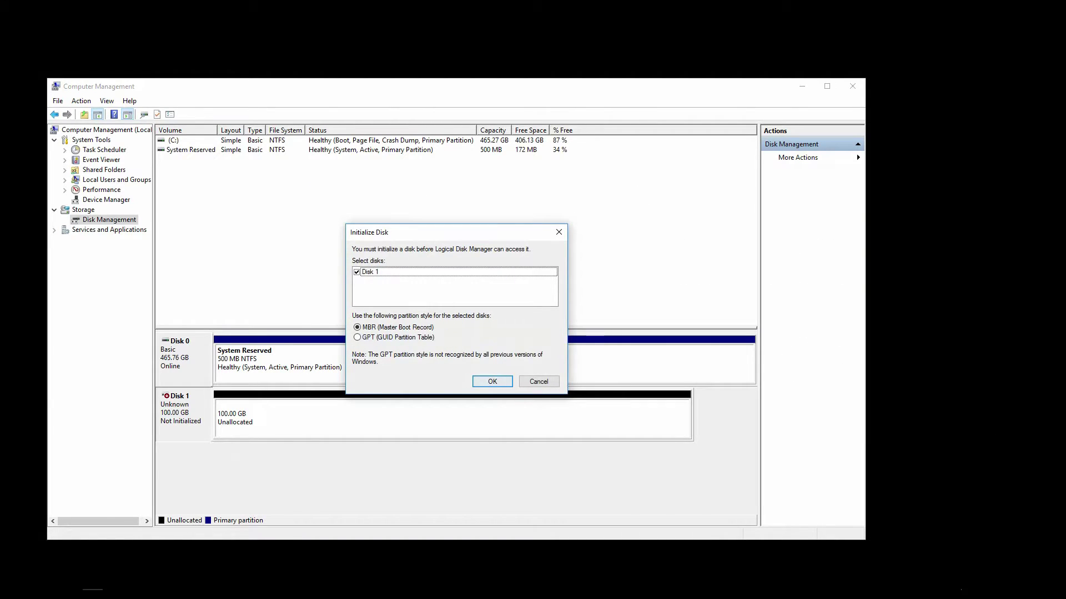
left_click(491, 381)
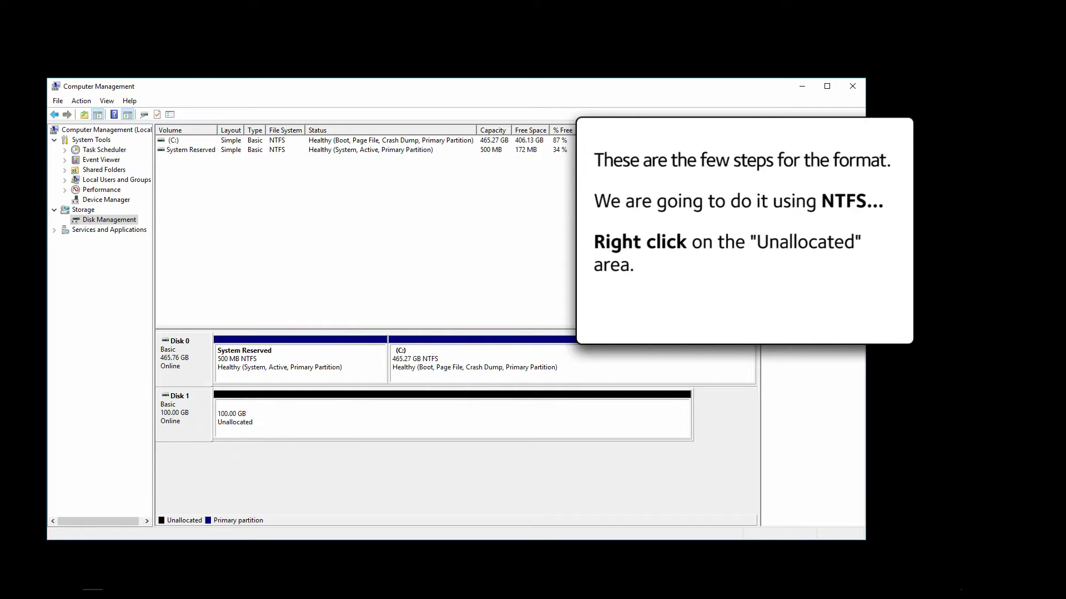
Create a maximum-size NTFS simple volume on Disk 1 as drive D: labelled 'footage'.
right_click(366, 417)
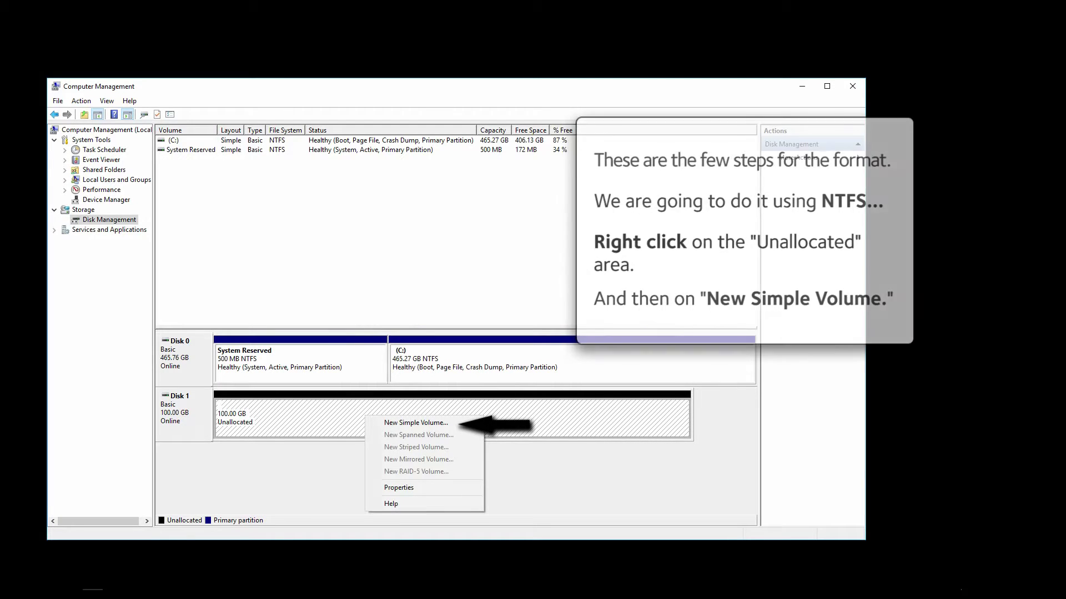
left_click(416, 423)
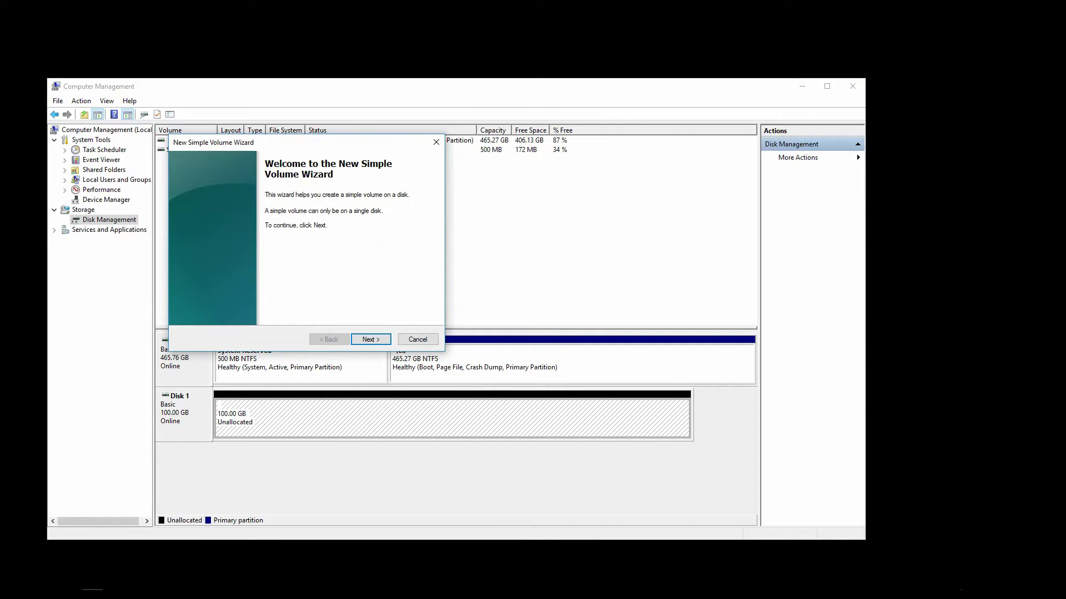
left_click(370, 339)
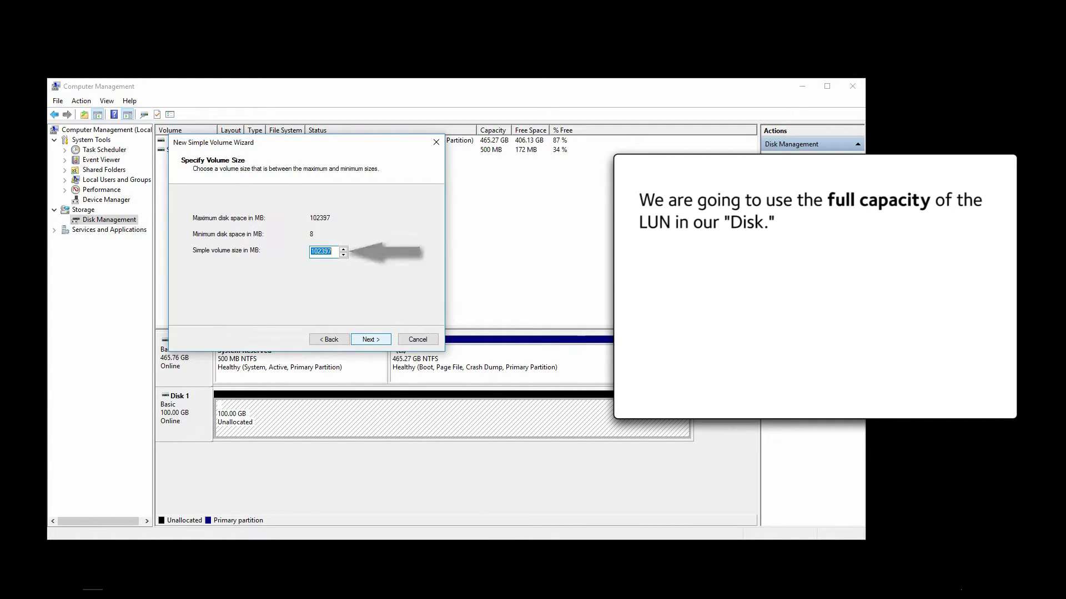
left_click(370, 339)
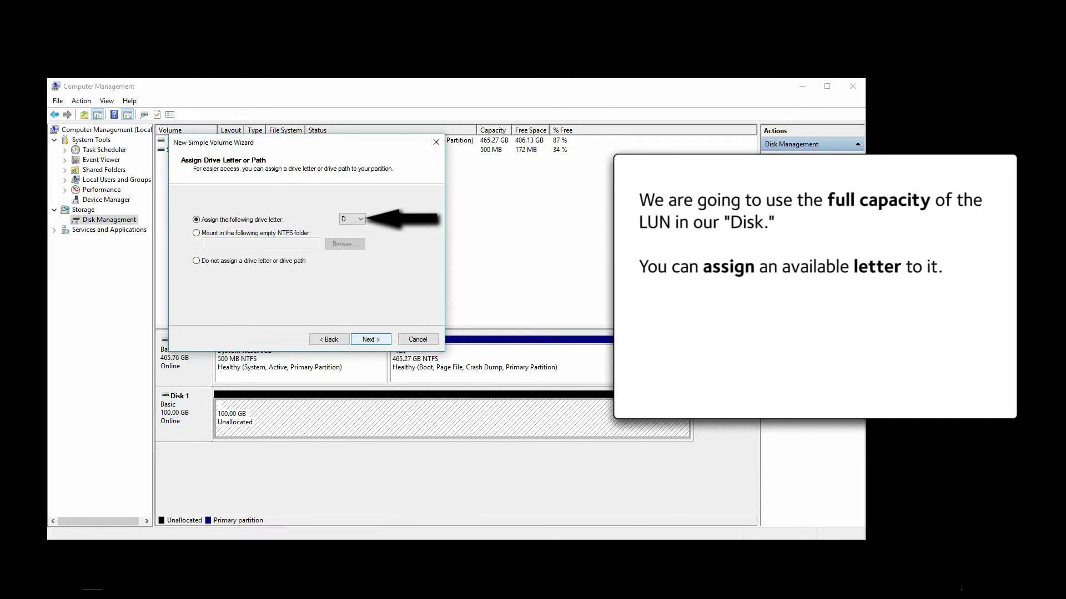
left_click(370, 339)
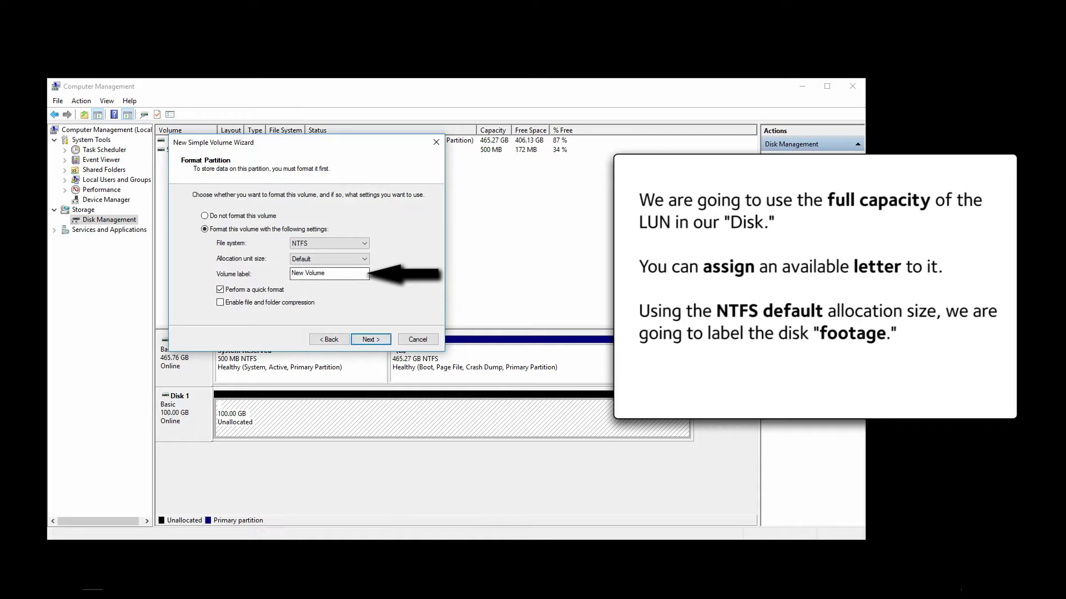
triple_click(329, 273)
type("footage")
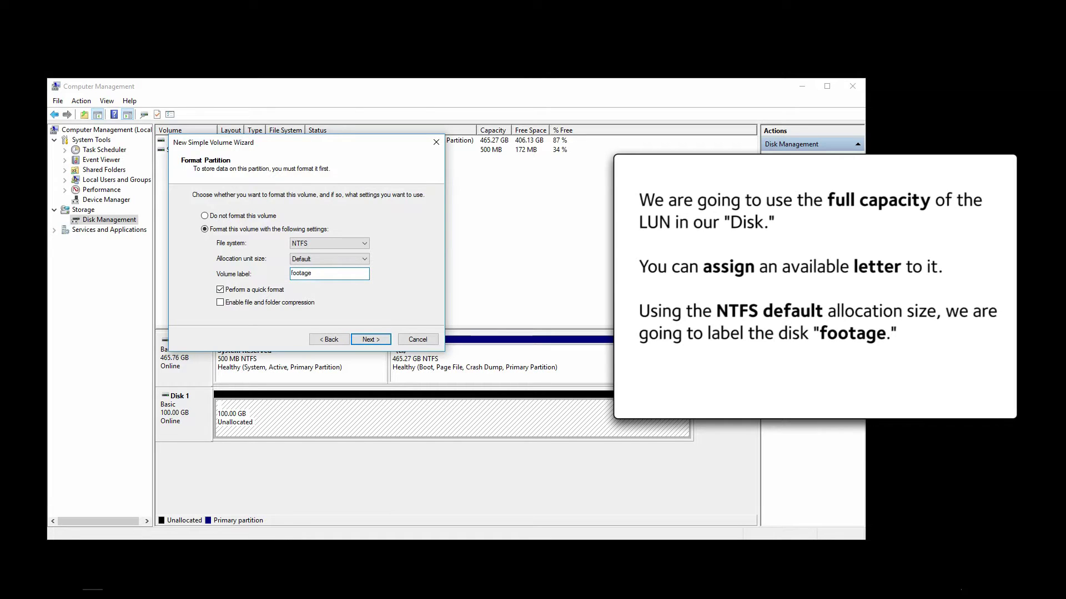
left_click(370, 338)
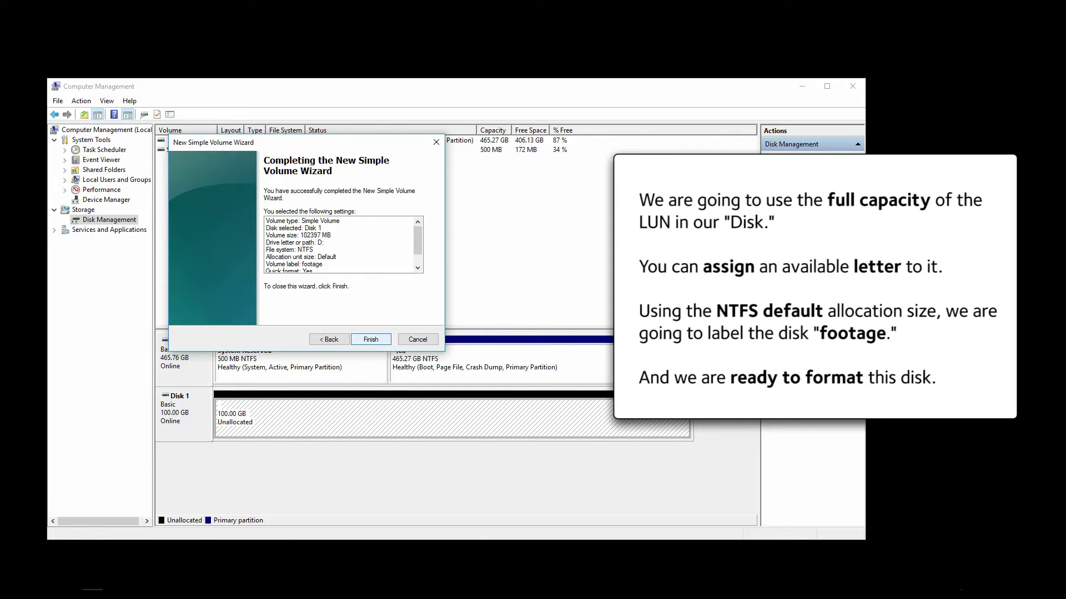
left_click(370, 339)
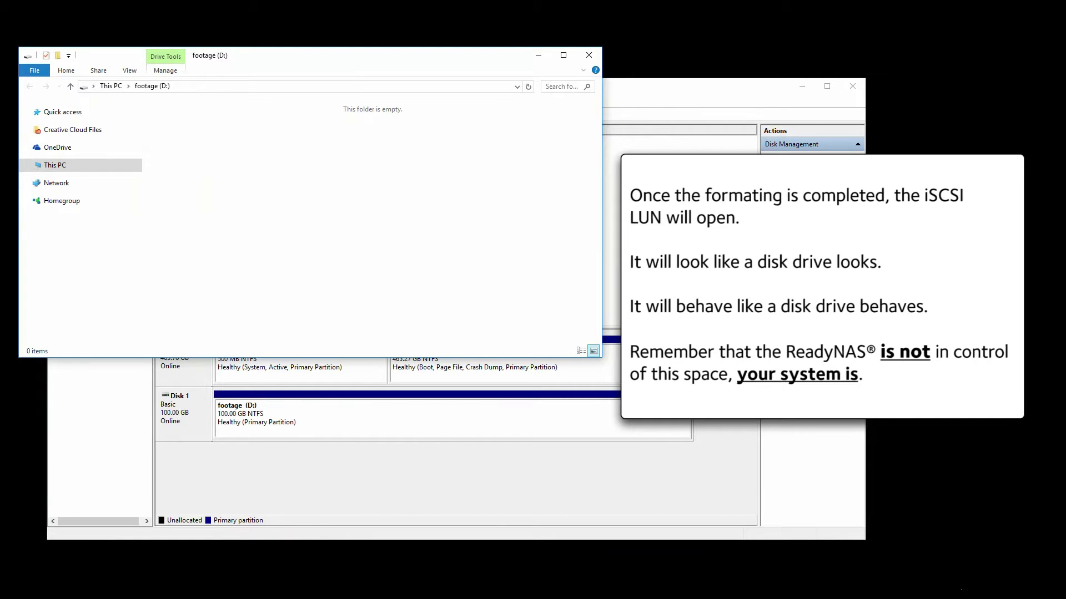
Switch File Explorer to This PC, showing footage (D:) with 99.8 GB free.
left_click(54, 165)
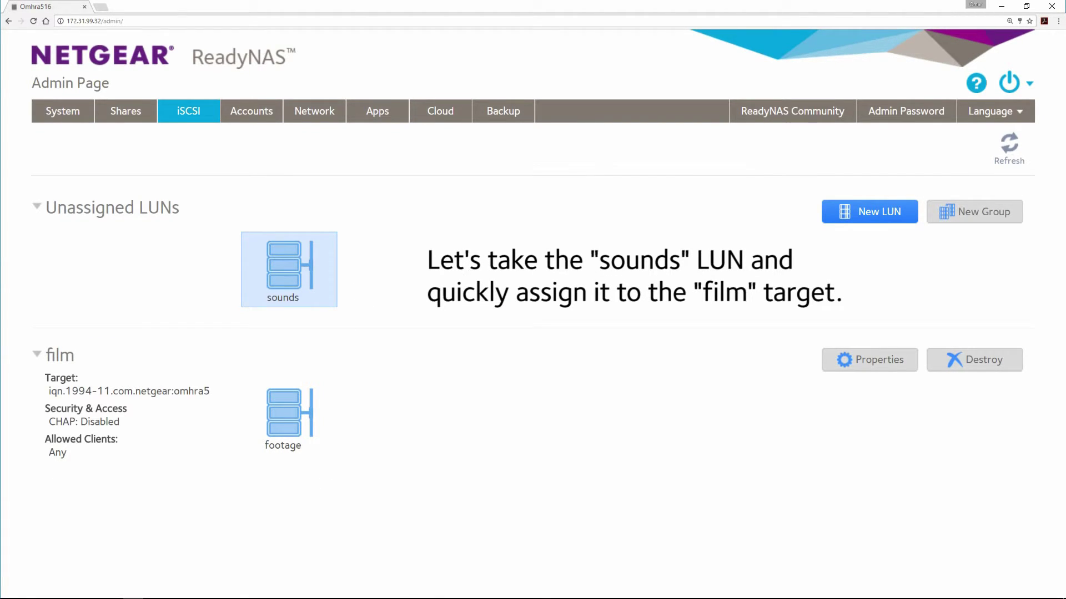
Assign the sounds LUN to the film target on the ReadyNAS, then return to Computer Management.
left_click(283, 257)
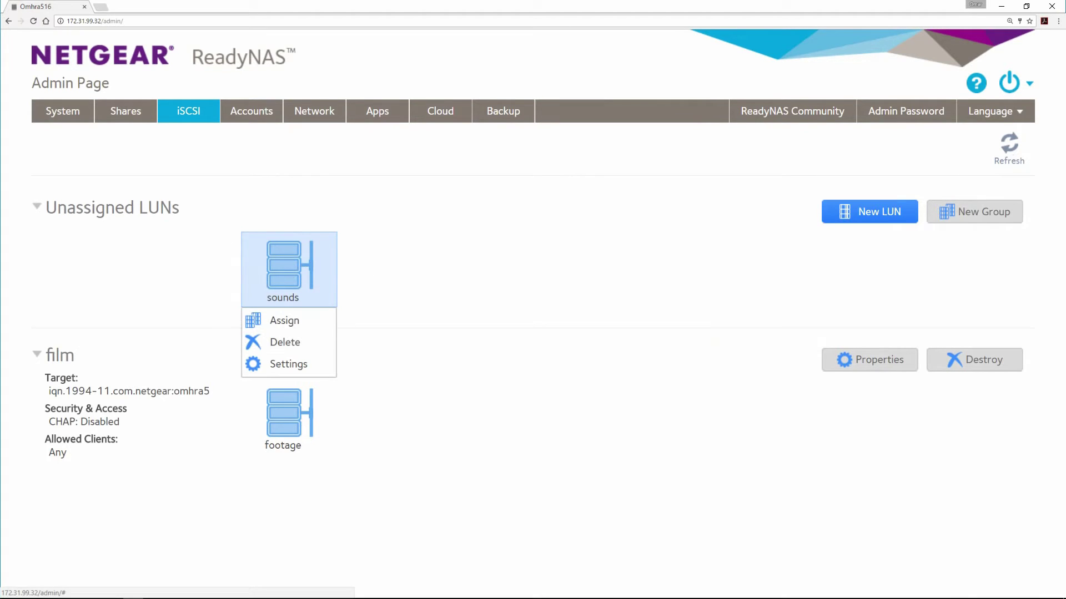
left_click(283, 320)
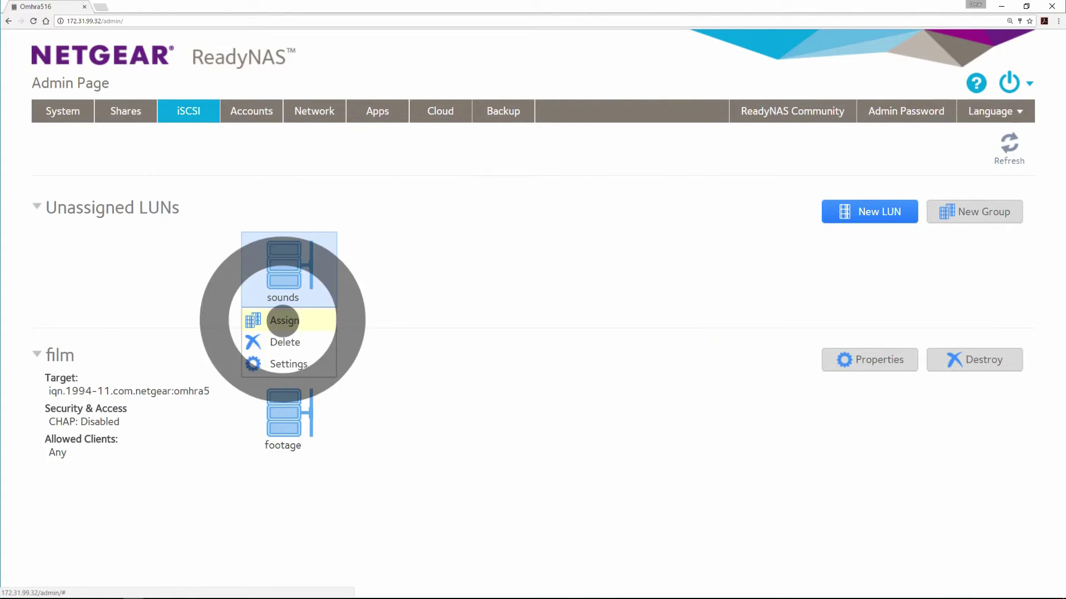
left_click(553, 351)
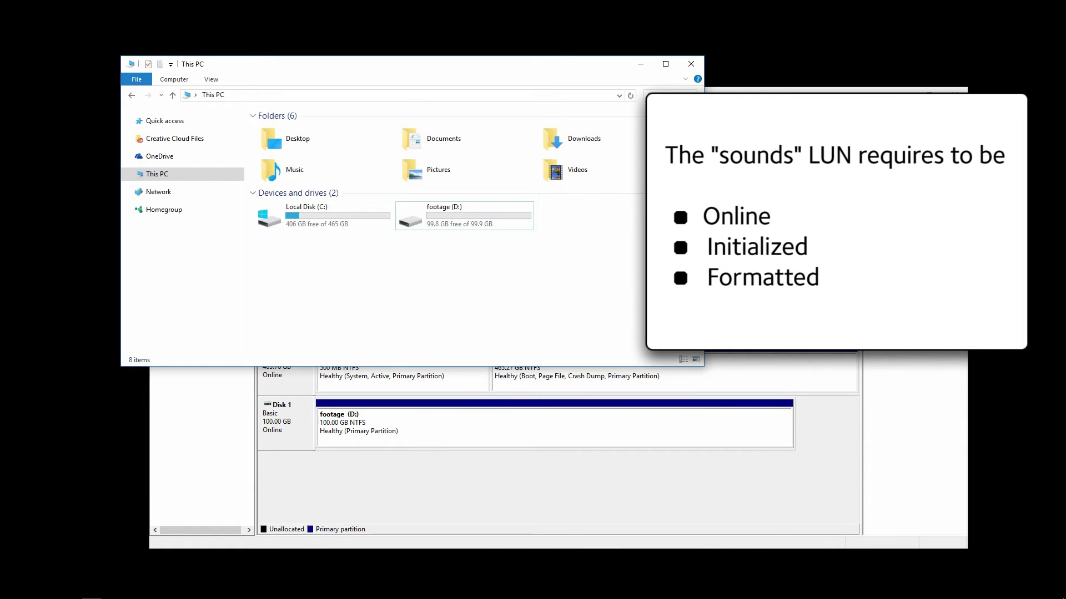
key("alt+Tab")
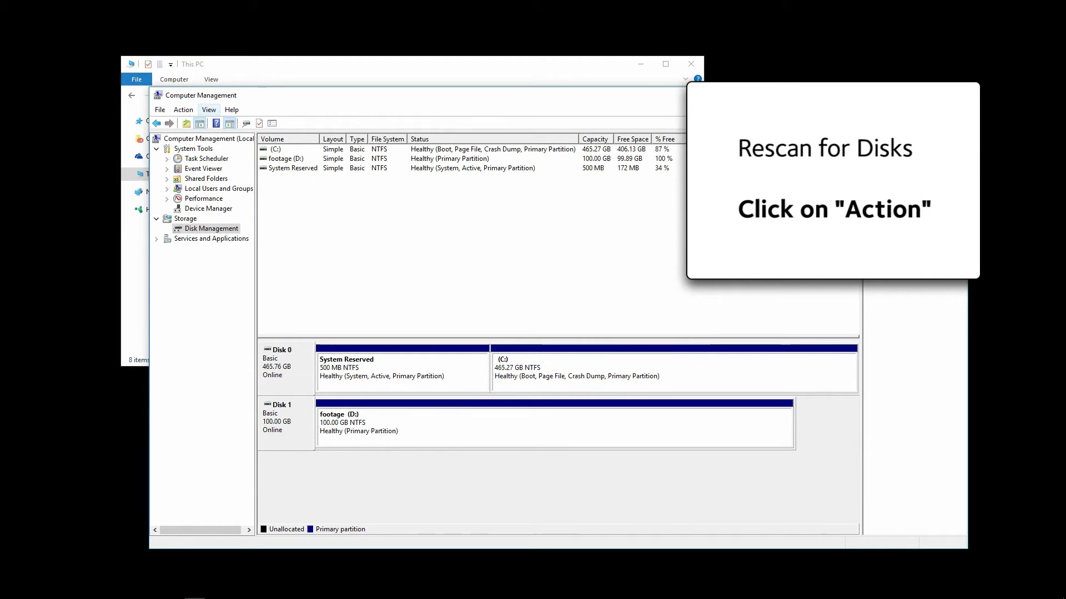
Rescan disks from the Action menu to reveal the new 100 GB Disk 2.
left_click(183, 109)
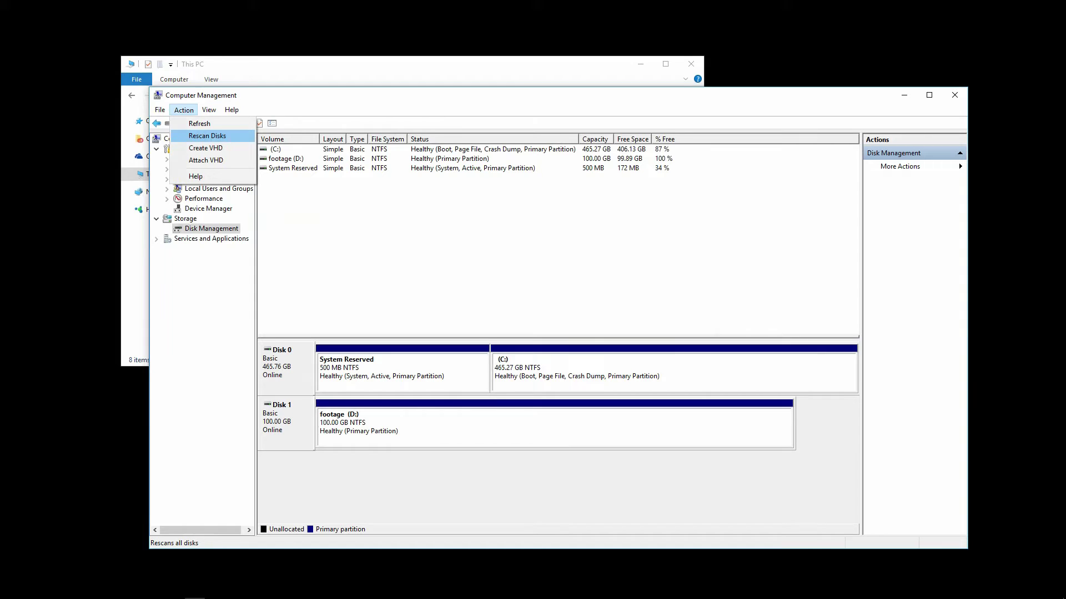
left_click(186, 135)
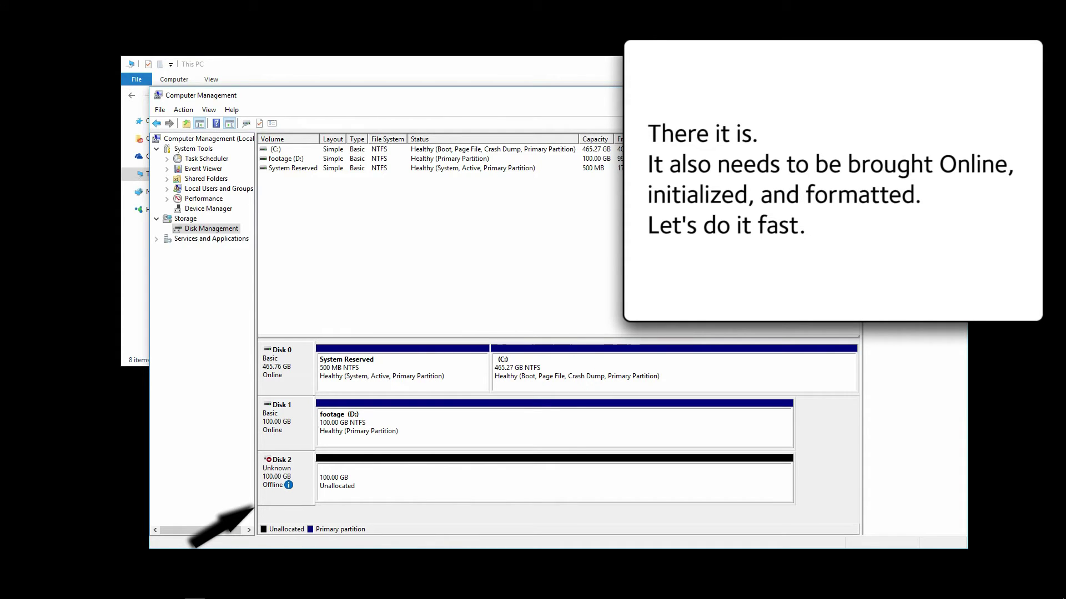
Set Disk 2 Online, then initialize it as an MBR basic disk.
right_click(284, 473)
left_click(315, 473)
right_click(280, 470)
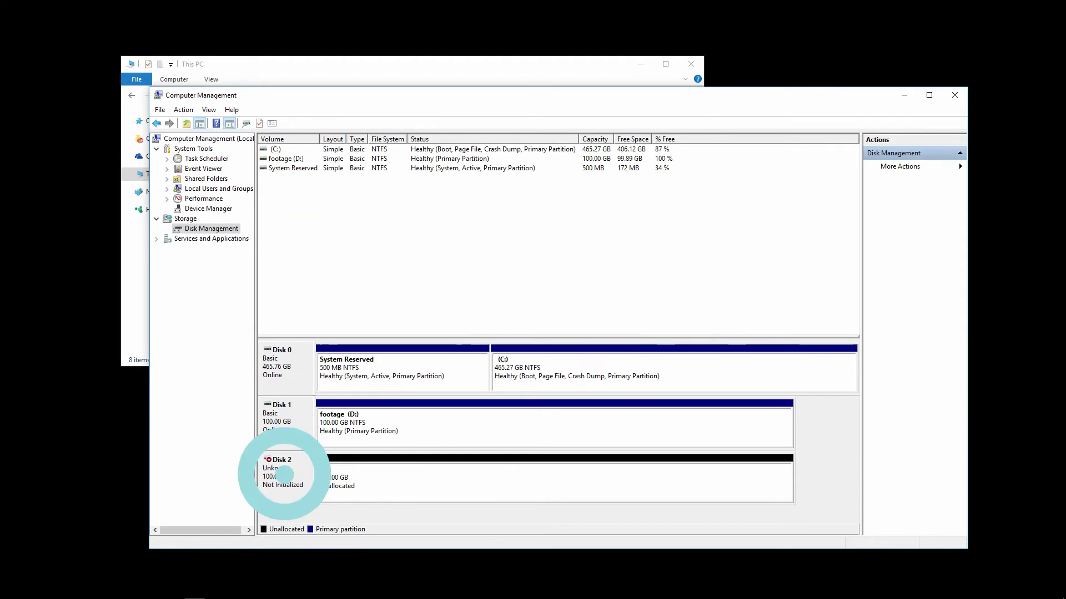
left_click(326, 476)
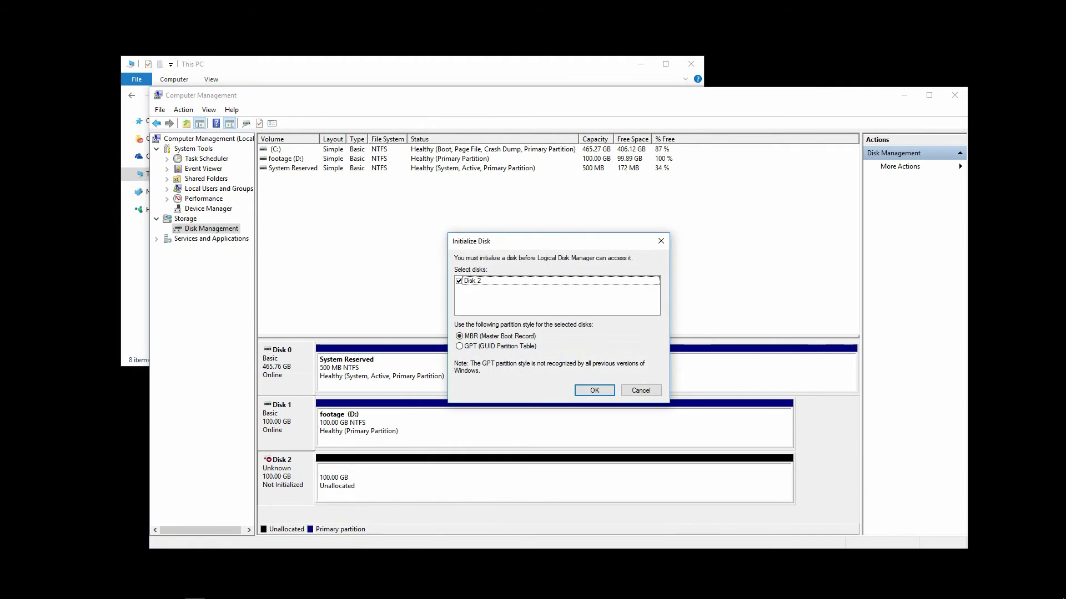
left_click(594, 390)
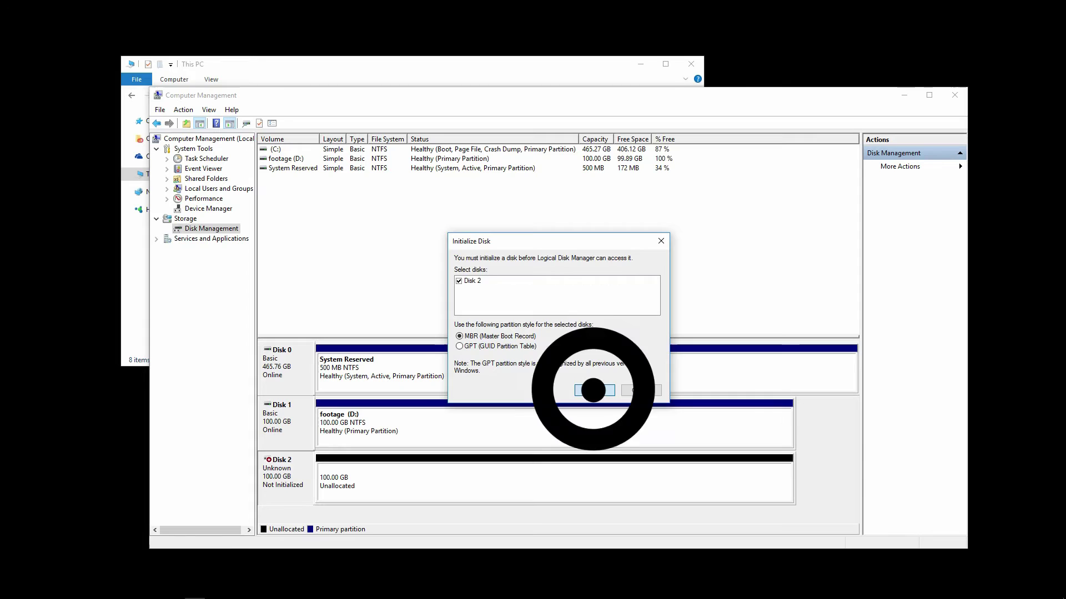
Create a full 102397 MB NTFS simple volume on Disk 2 as drive E: labelled 'sounds'.
right_click(525, 475)
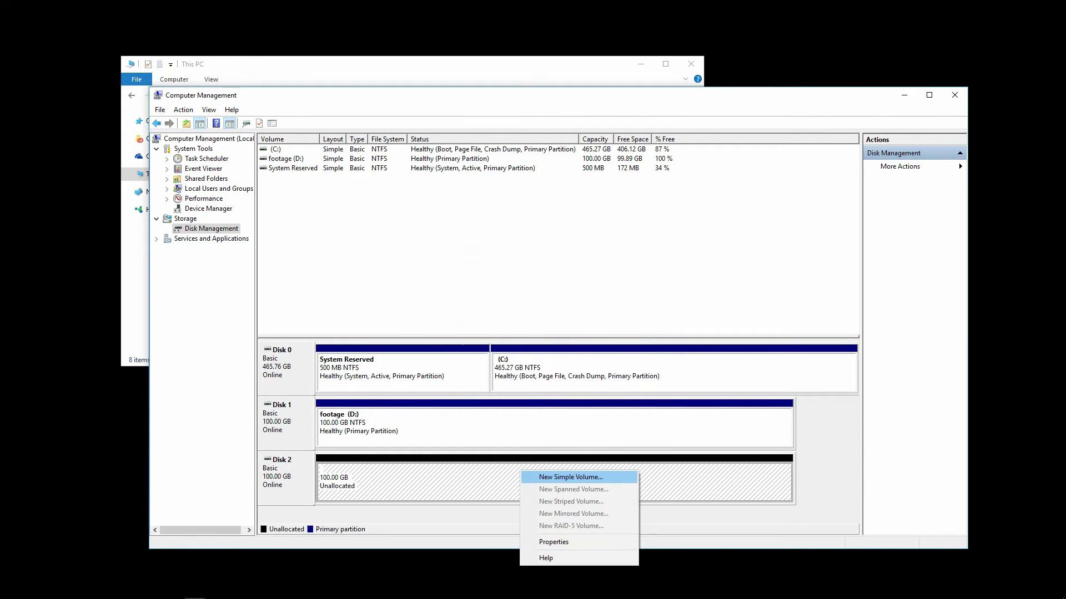
left_click(566, 478)
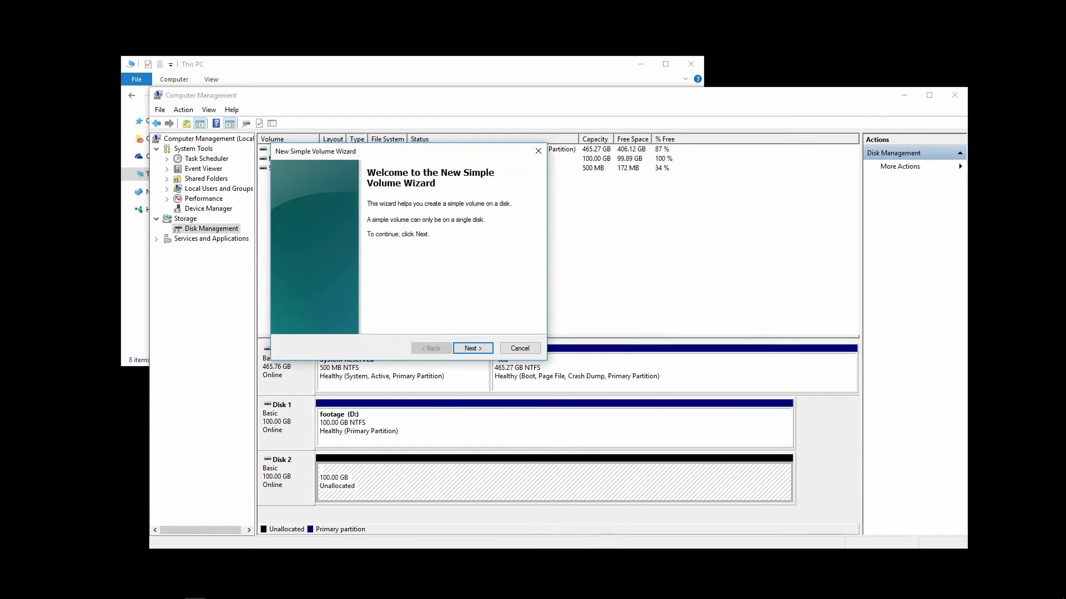
left_click(473, 348)
left_click(472, 348)
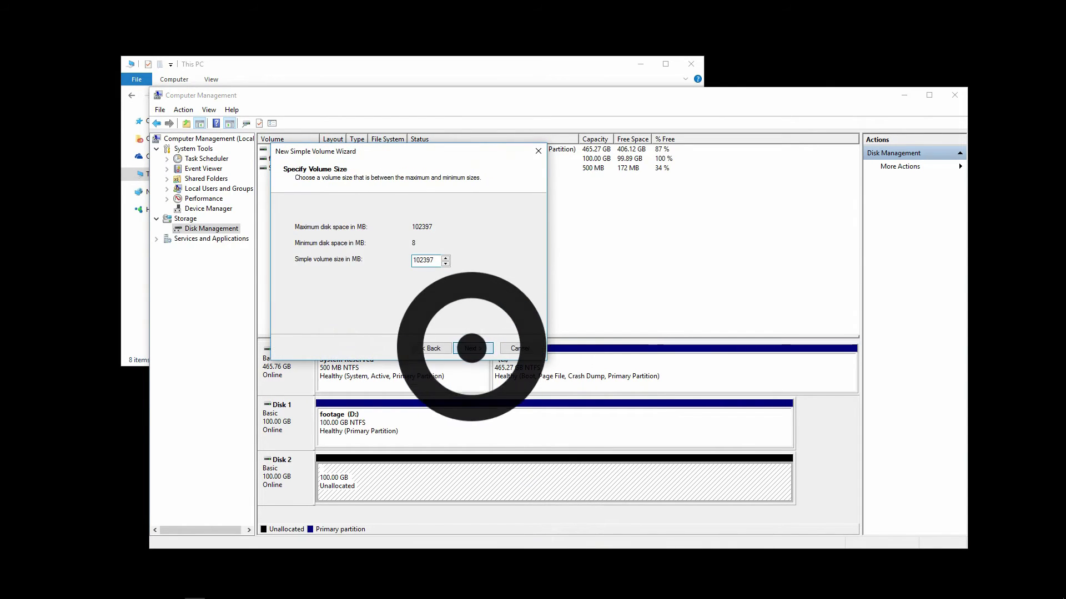
left_click(473, 348)
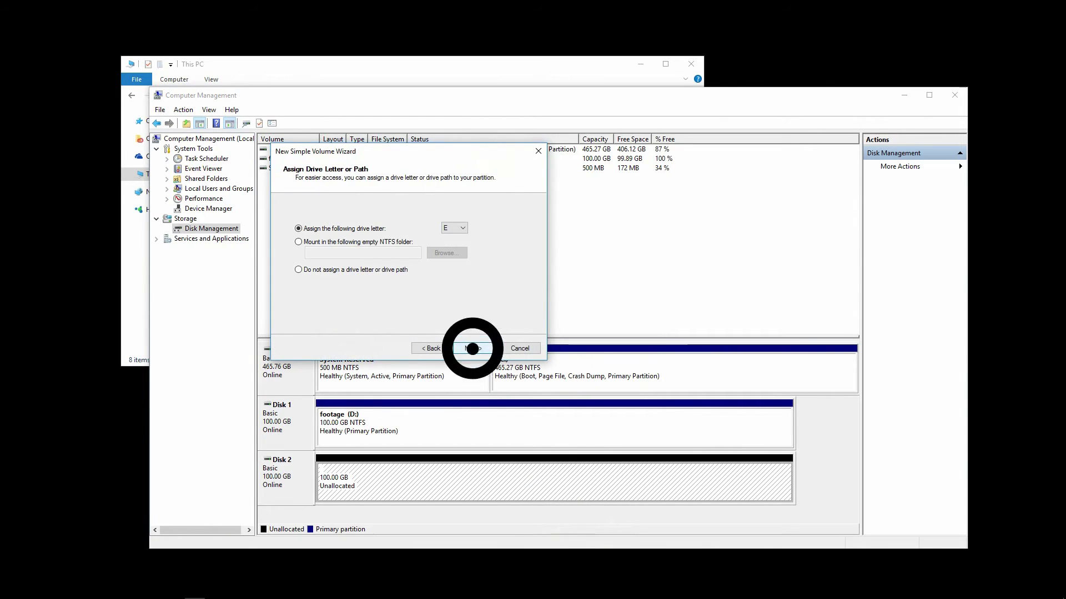
double_click(433, 282)
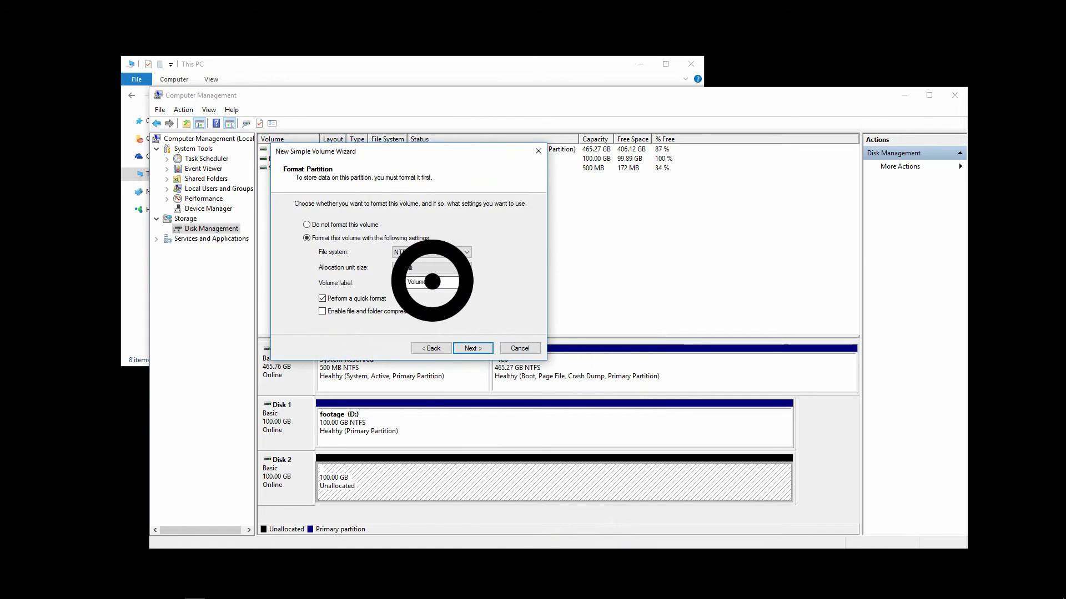
type("sounds")
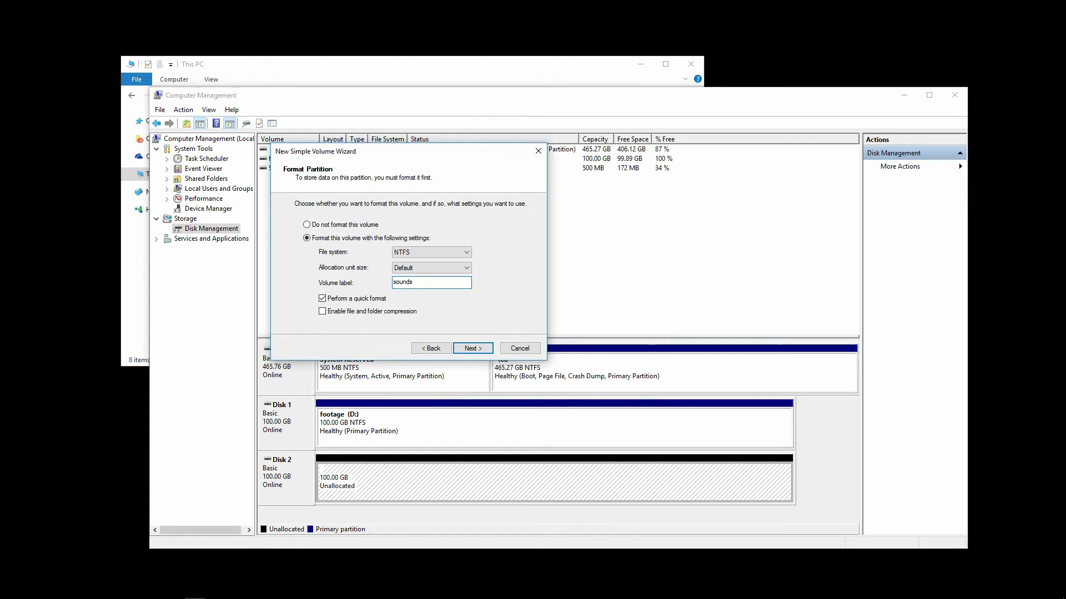
left_click(473, 348)
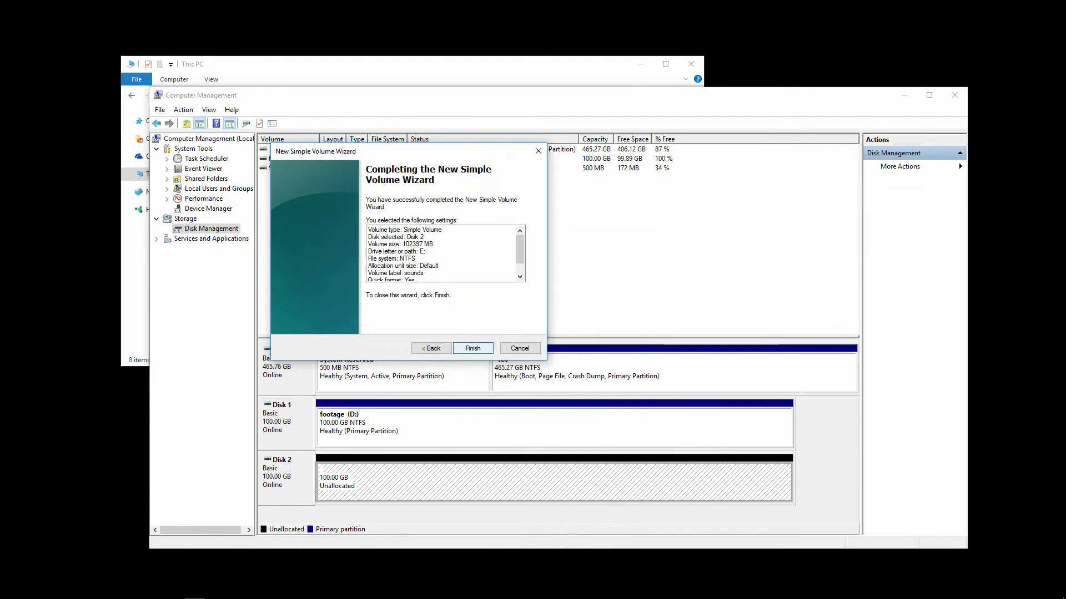
left_click(472, 348)
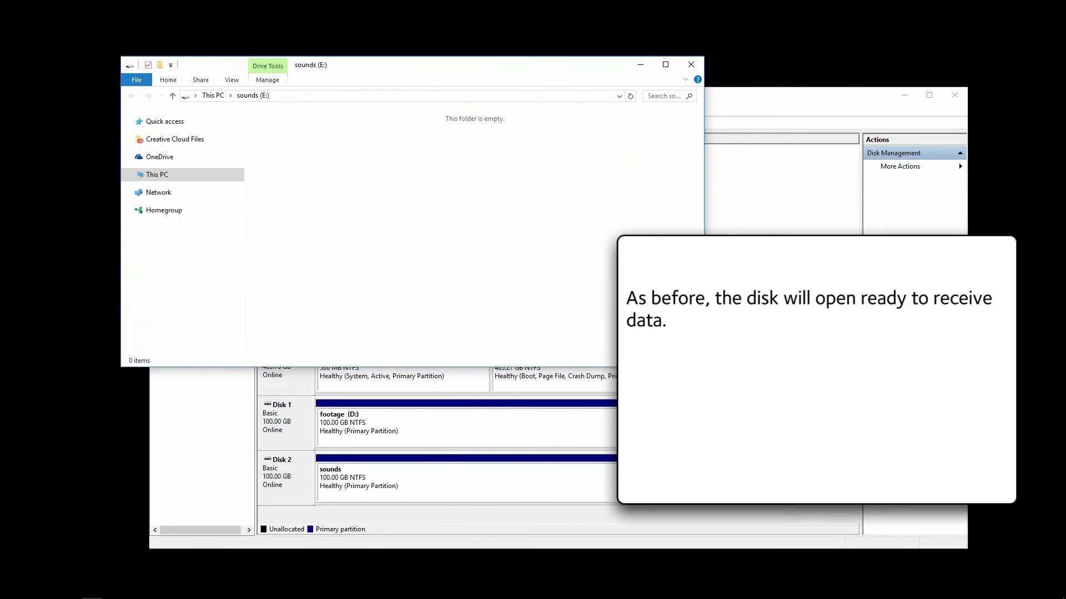
Return to This PC and check footage (D:) and sounds (E:), each showing 99.8 GB free.
key("alt+Up")
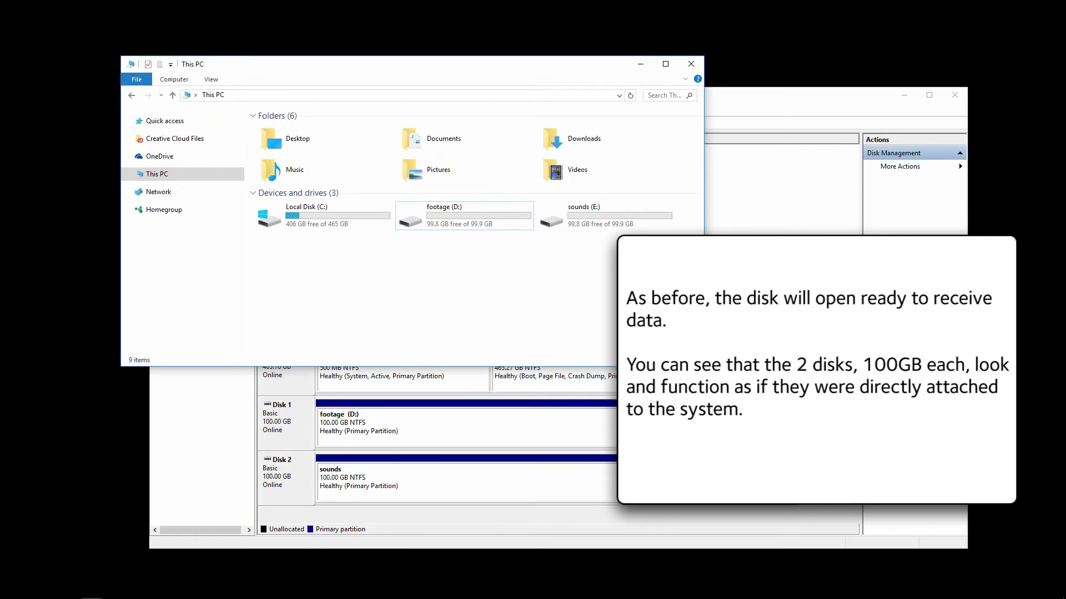
left_click(583, 215)
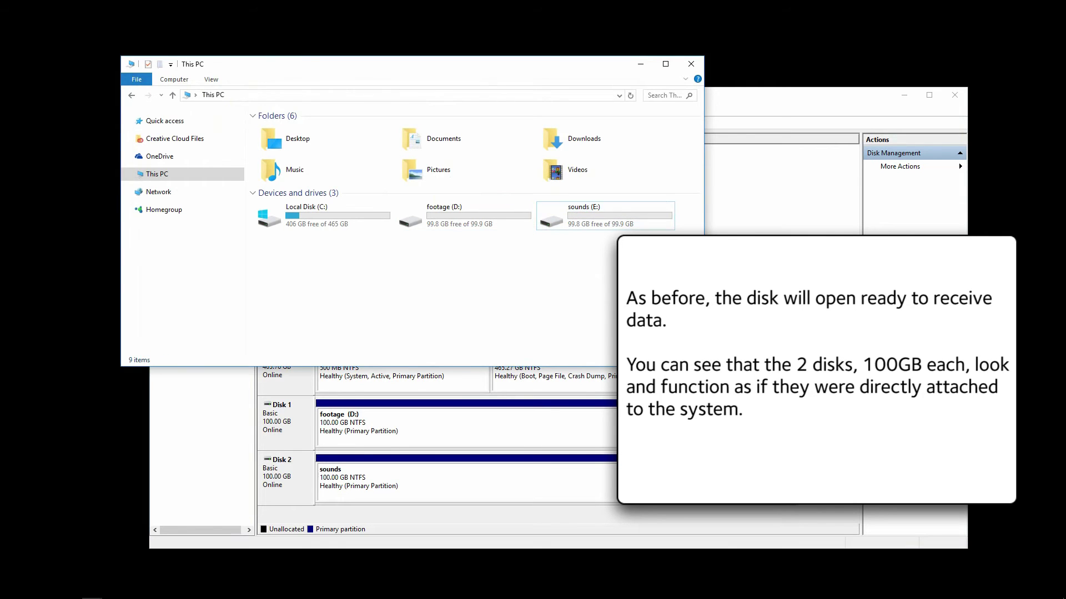
left_click(461, 216)
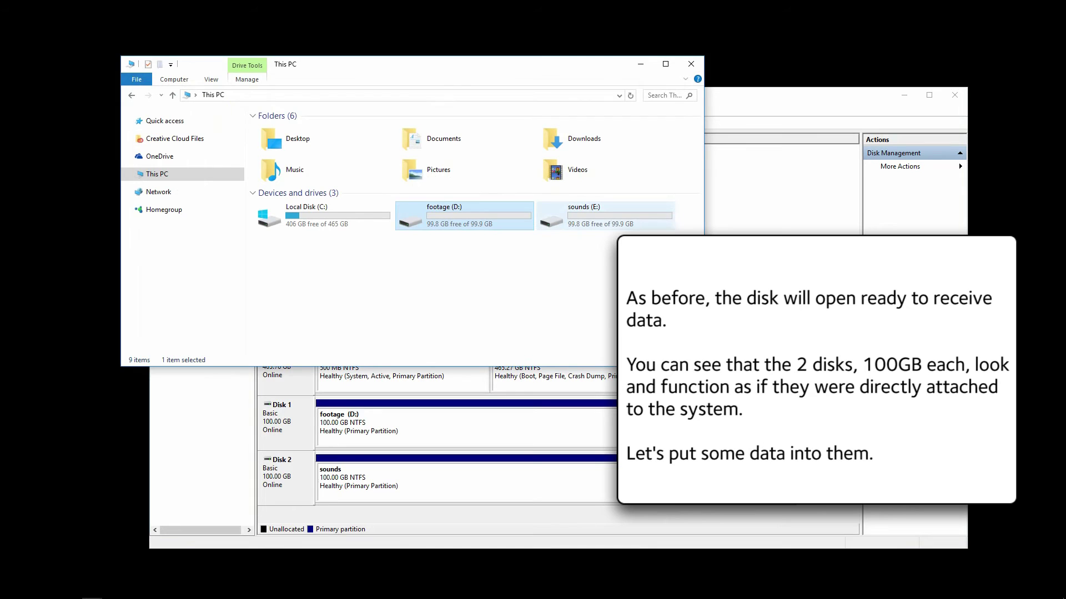
left_click(605, 216)
left_click(605, 215, "ctrl")
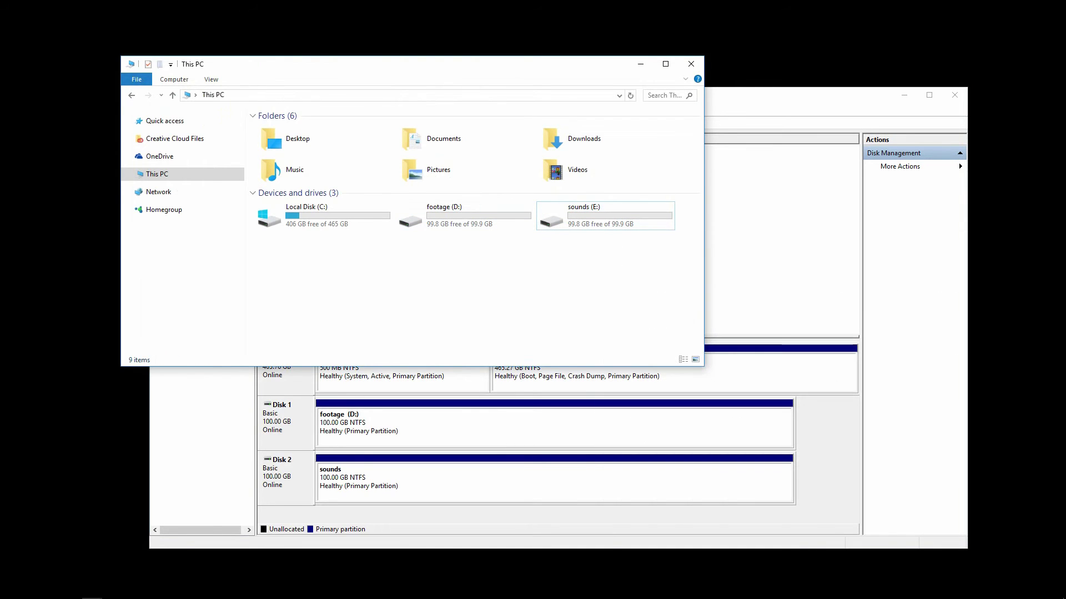
Copy MVI_7126.MOV from the to copy folder onto the footage (D:) drive.
key("alt+Tab")
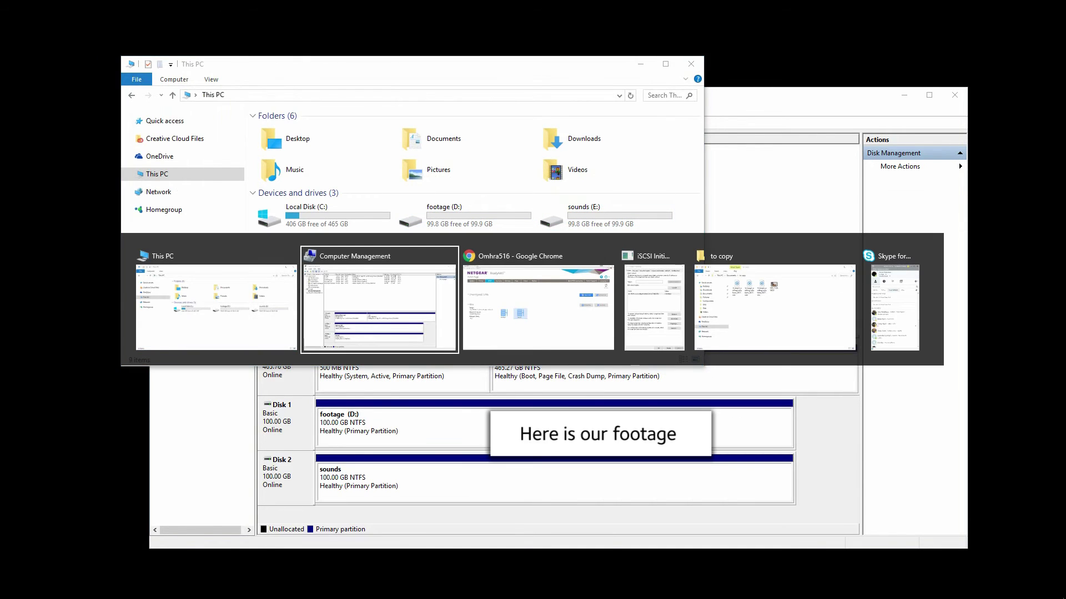
key("alt+Tab")
key("alt+Tab")
key("alt+Tab")
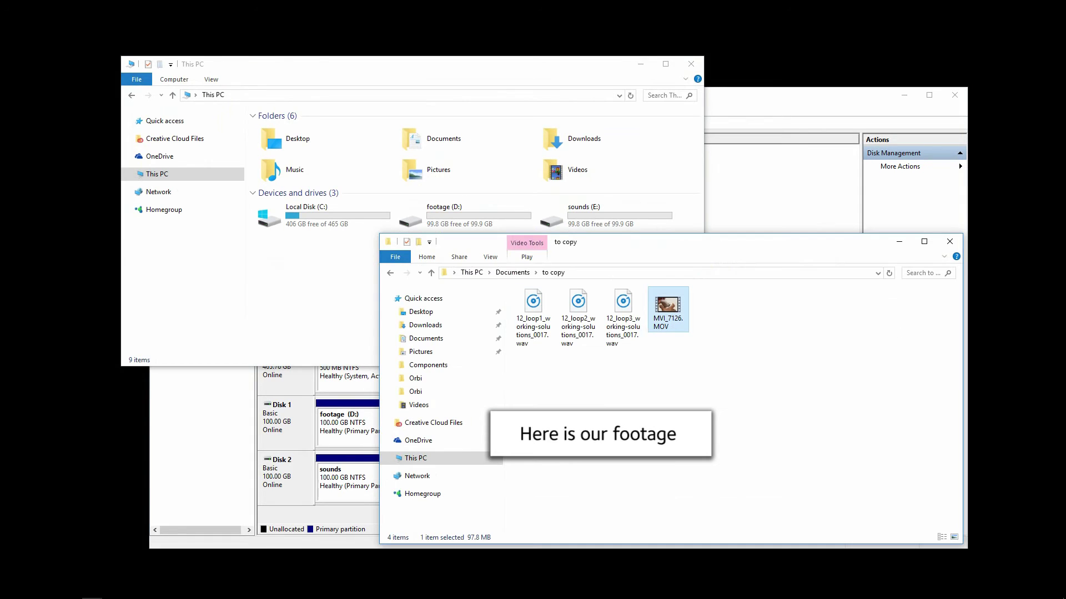
key("alt+Tab")
key("Return")
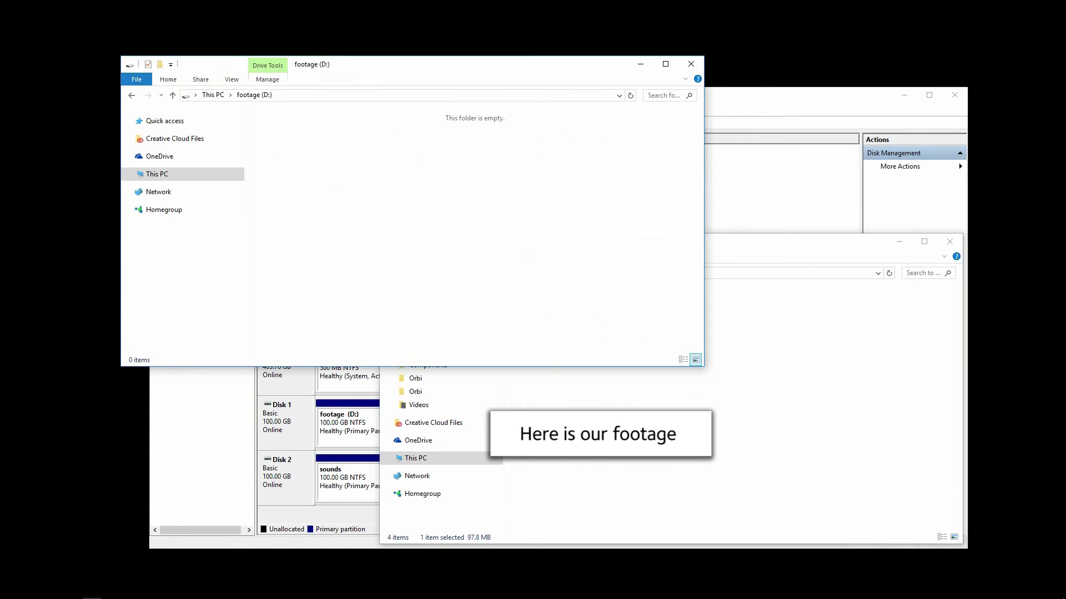
key("alt+Tab")
left_click_drag(668, 308, 362, 196)
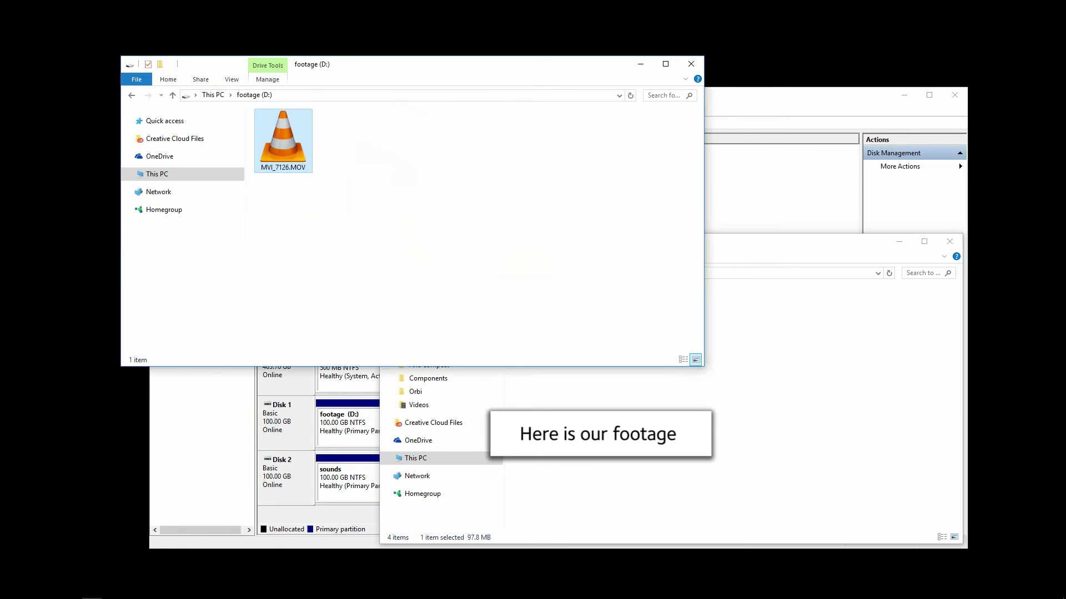
Copy the three loop .wav files from the to copy folder onto sounds (E:).
left_click(173, 95)
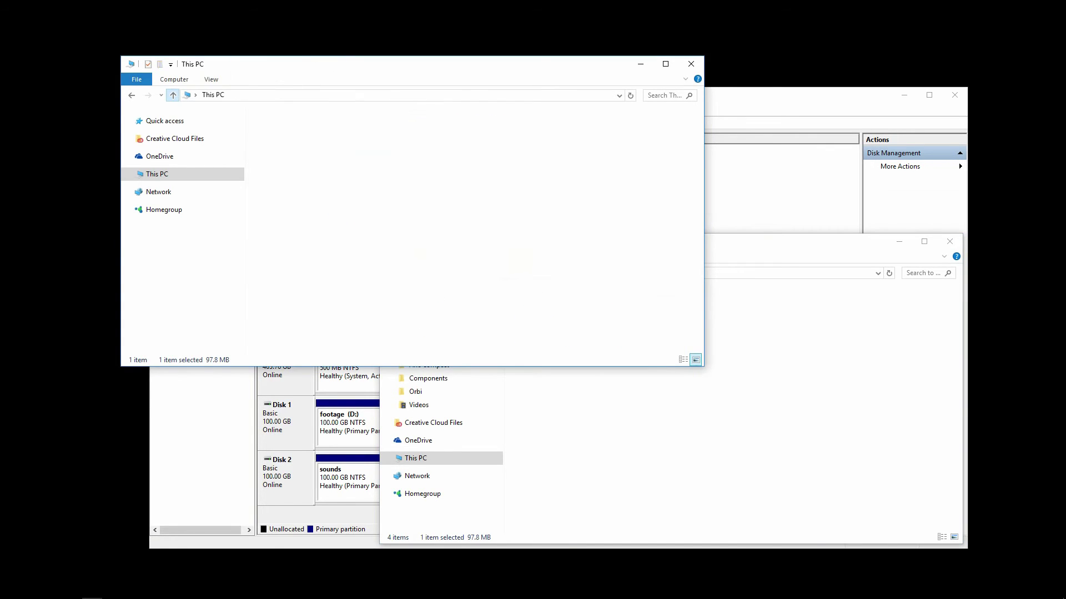
left_click(605, 216)
double_click(605, 216)
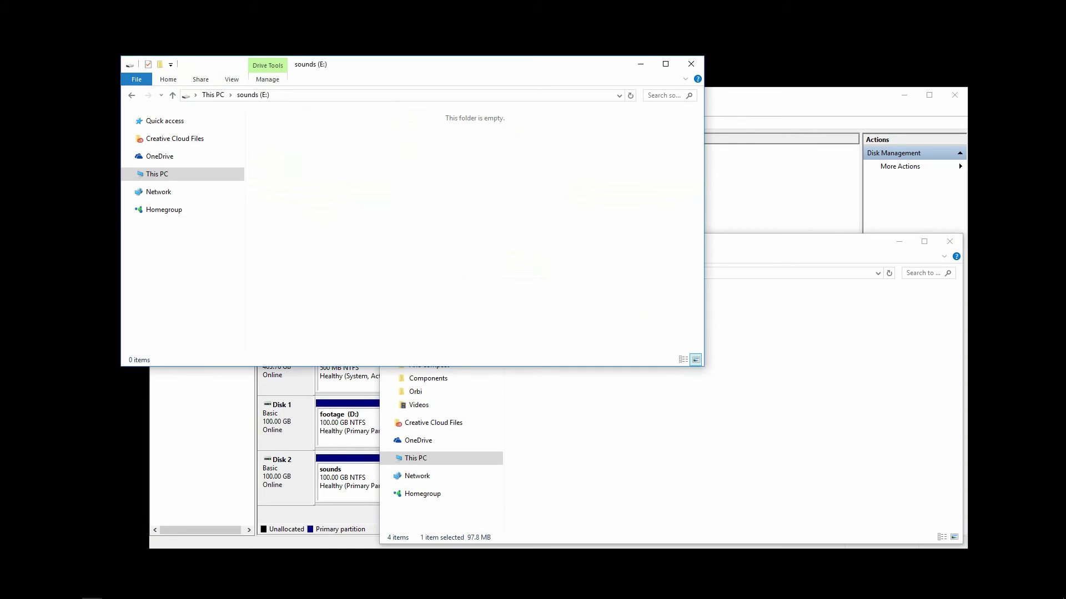
key("alt+Tab")
left_click_drag(626, 359, 355, 183)
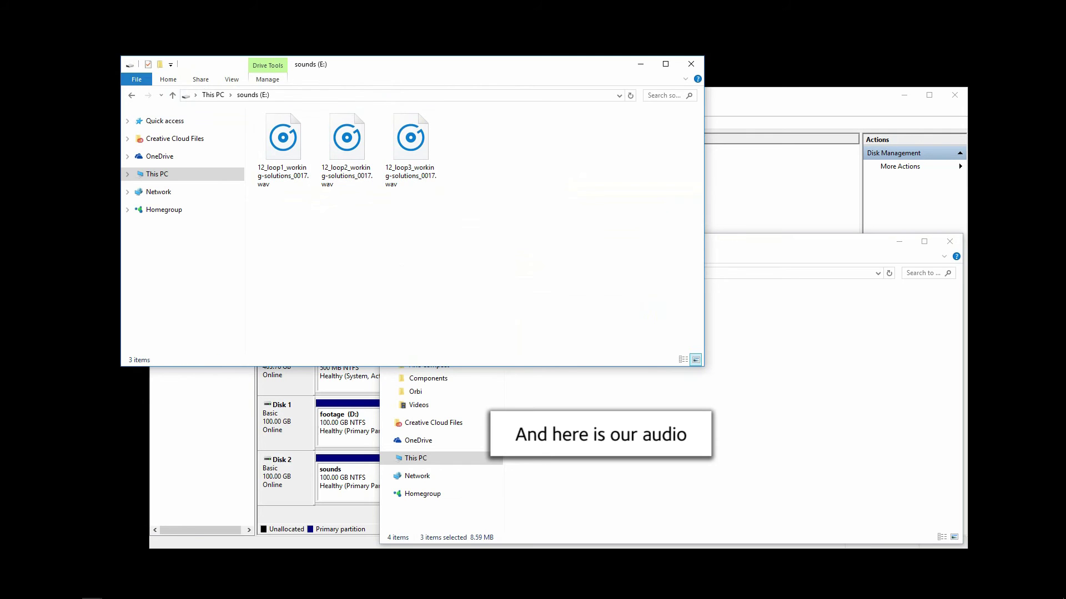
key("alt+Up")
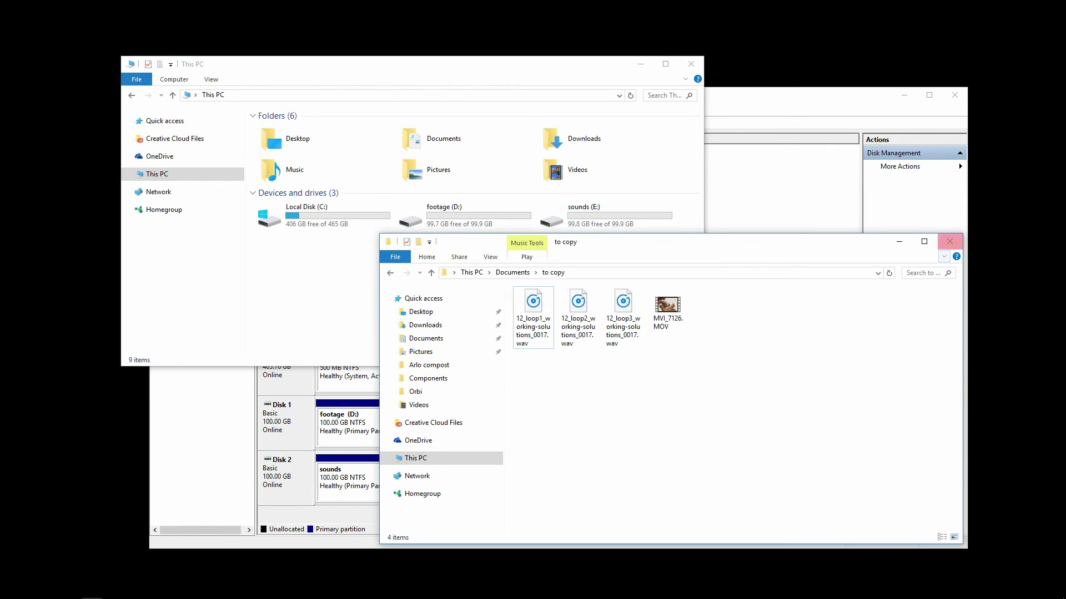
Close the to copy folder window and select both footage (D:) and sounds (E:) in This PC.
left_click(950, 241)
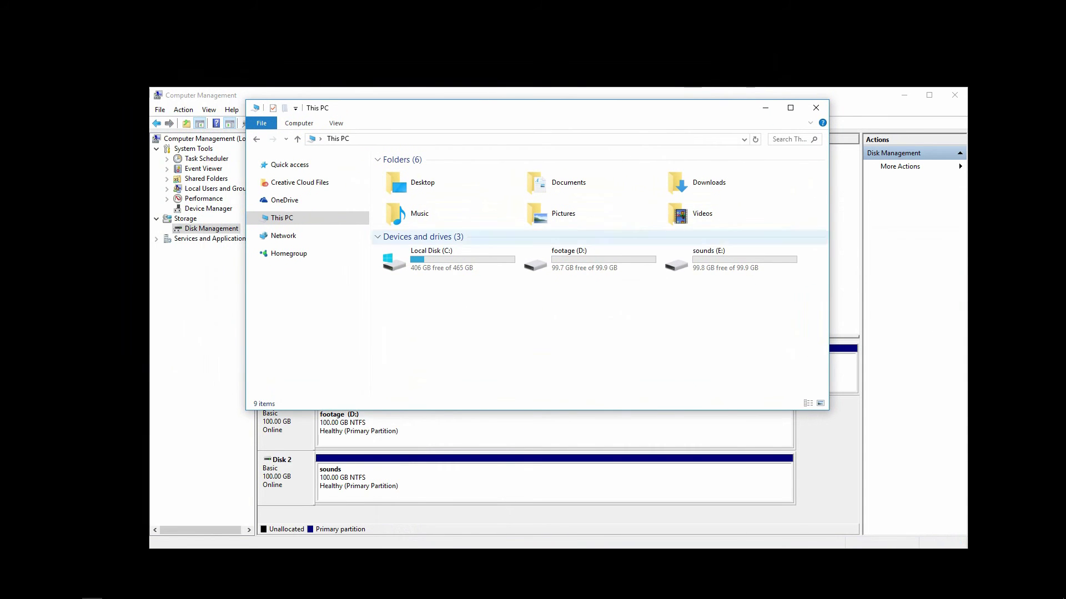
left_click_drag(580, 243, 721, 288)
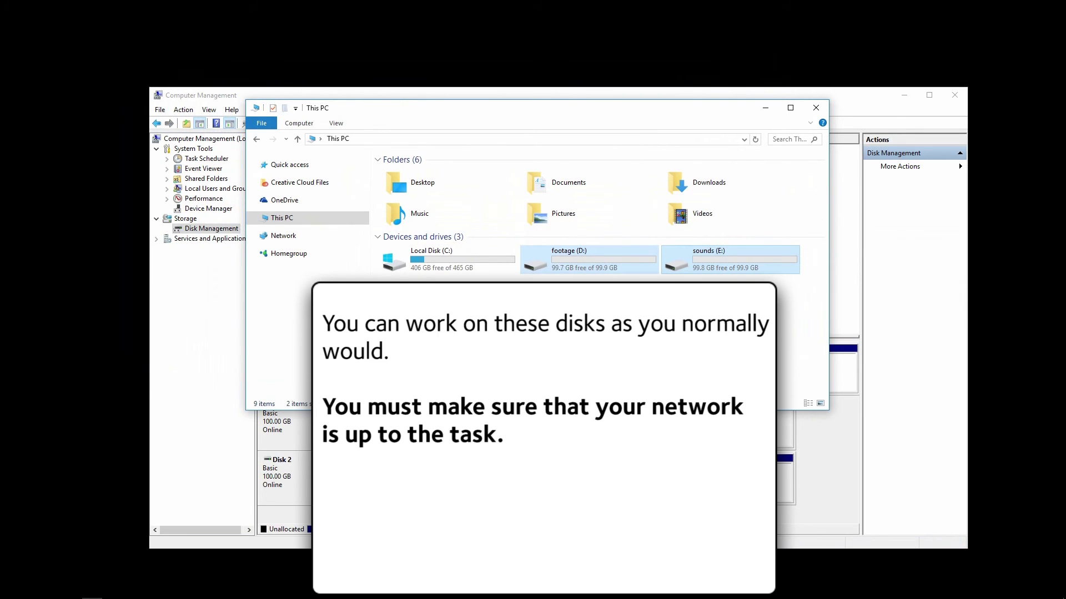